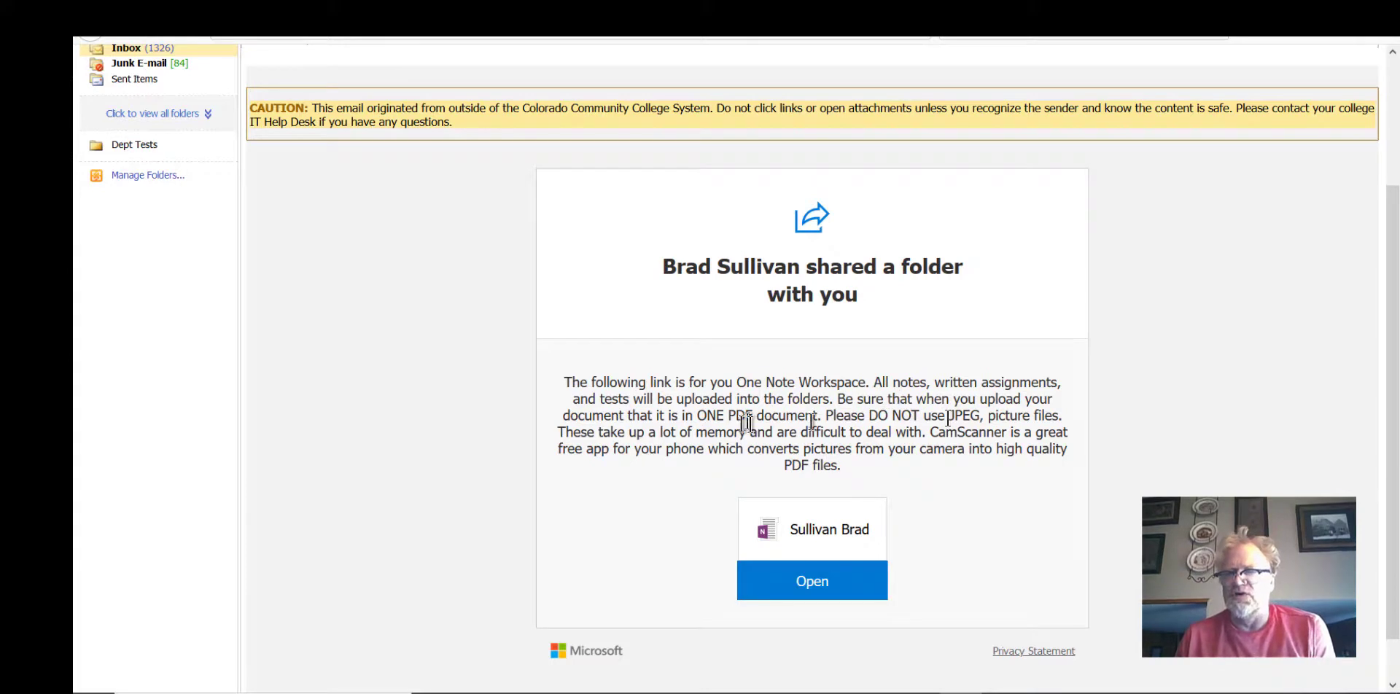
Open the shared OneNote notebook and view its Written Assignments, Tests, Homework Questions and Discussion sections before returning to Notes.
click(791, 591)
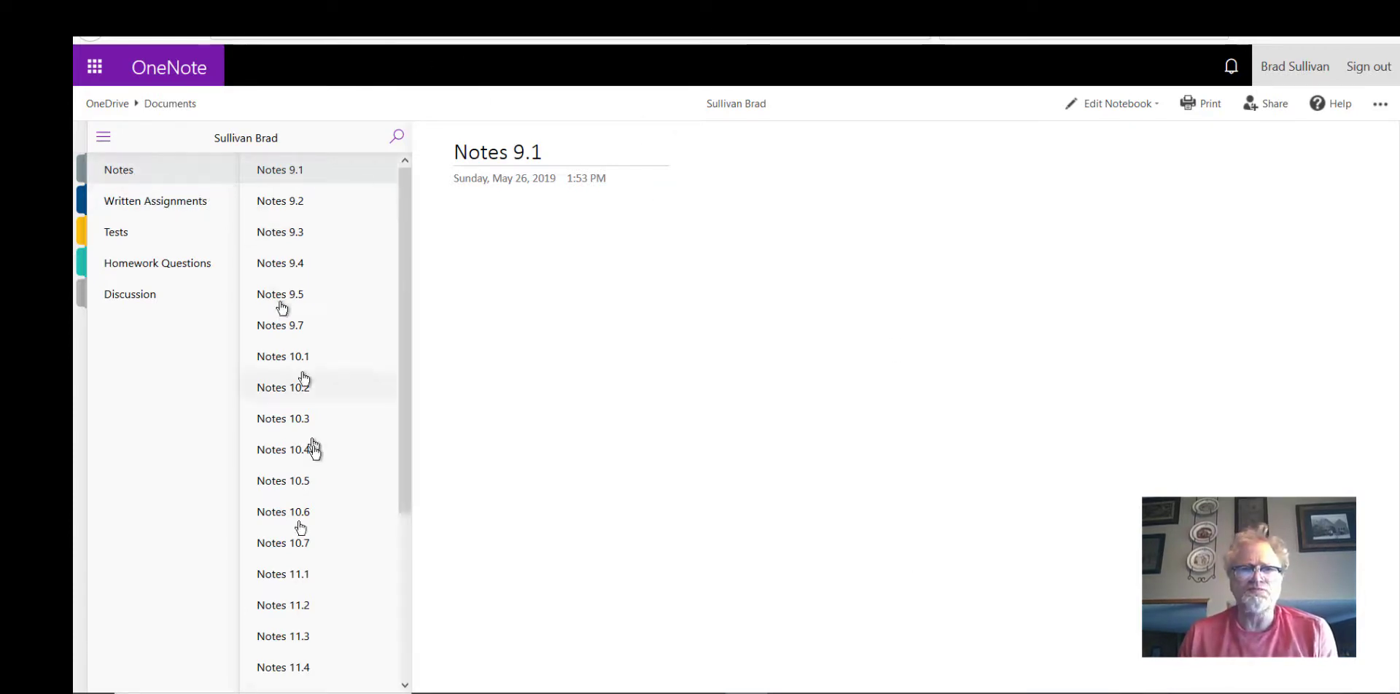
click(146, 208)
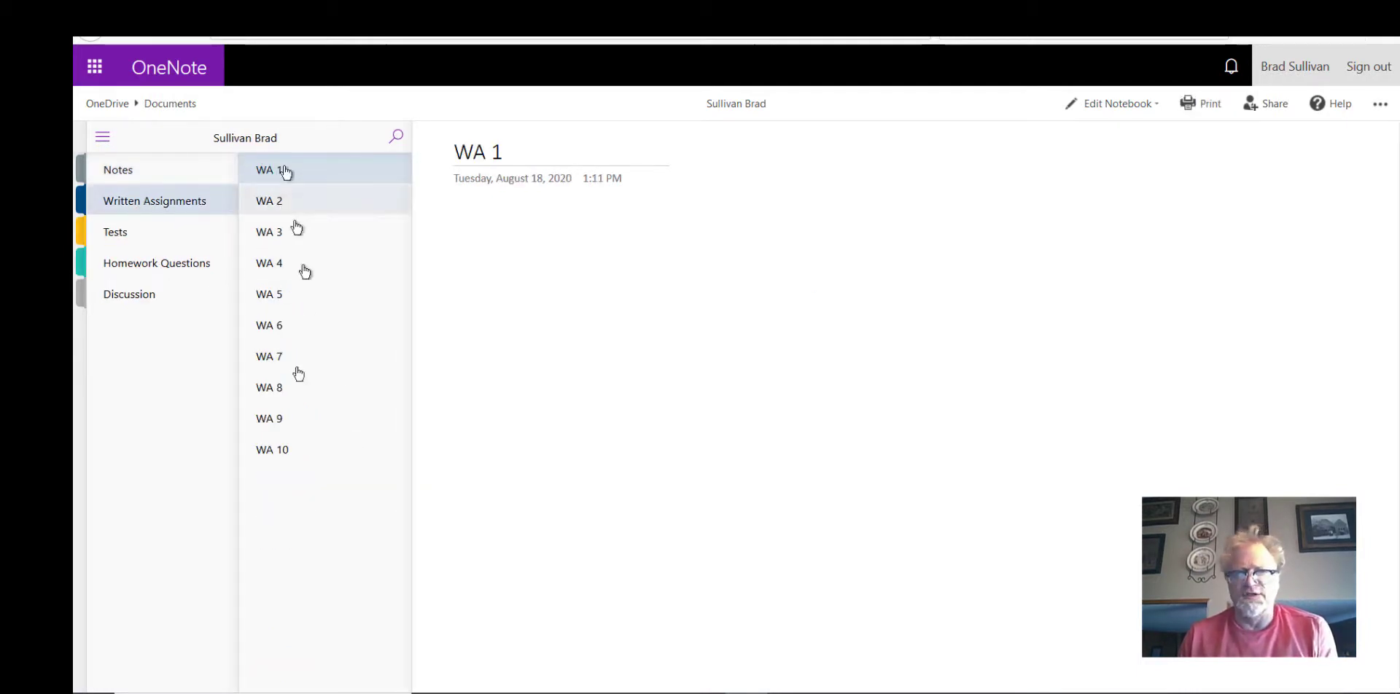
click(113, 232)
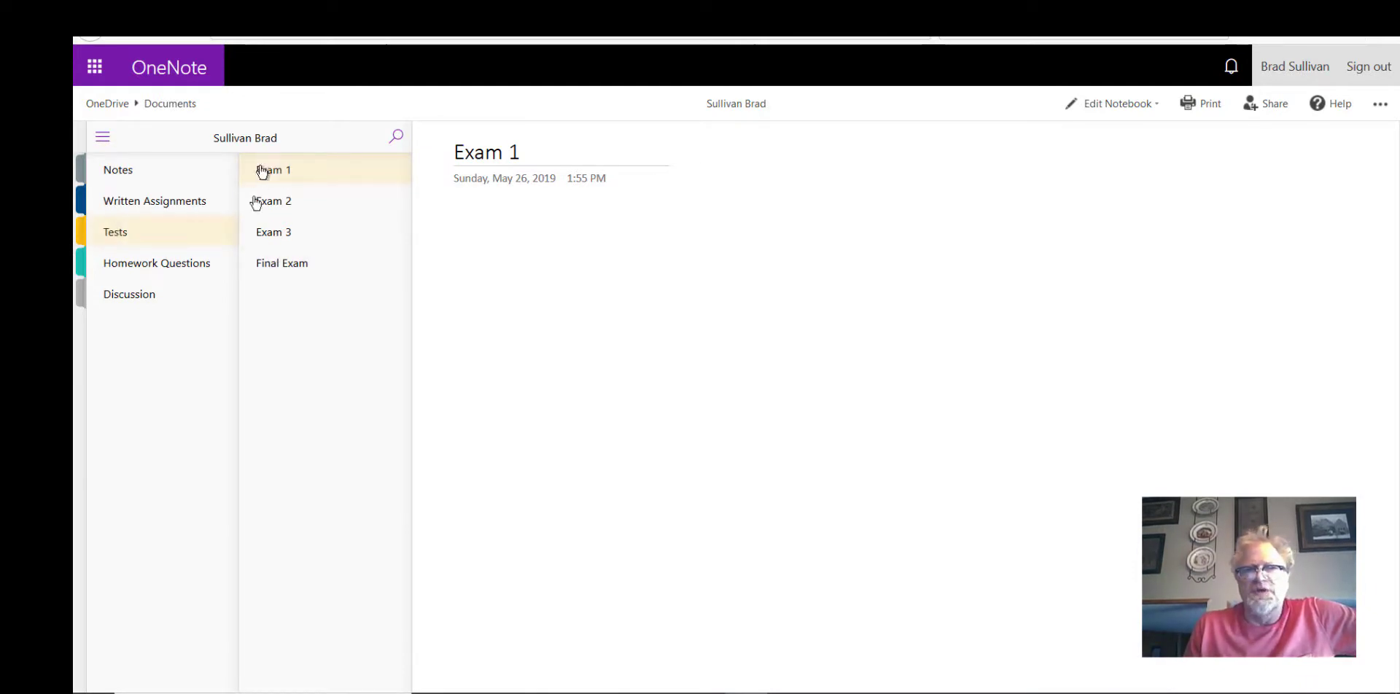
click(161, 269)
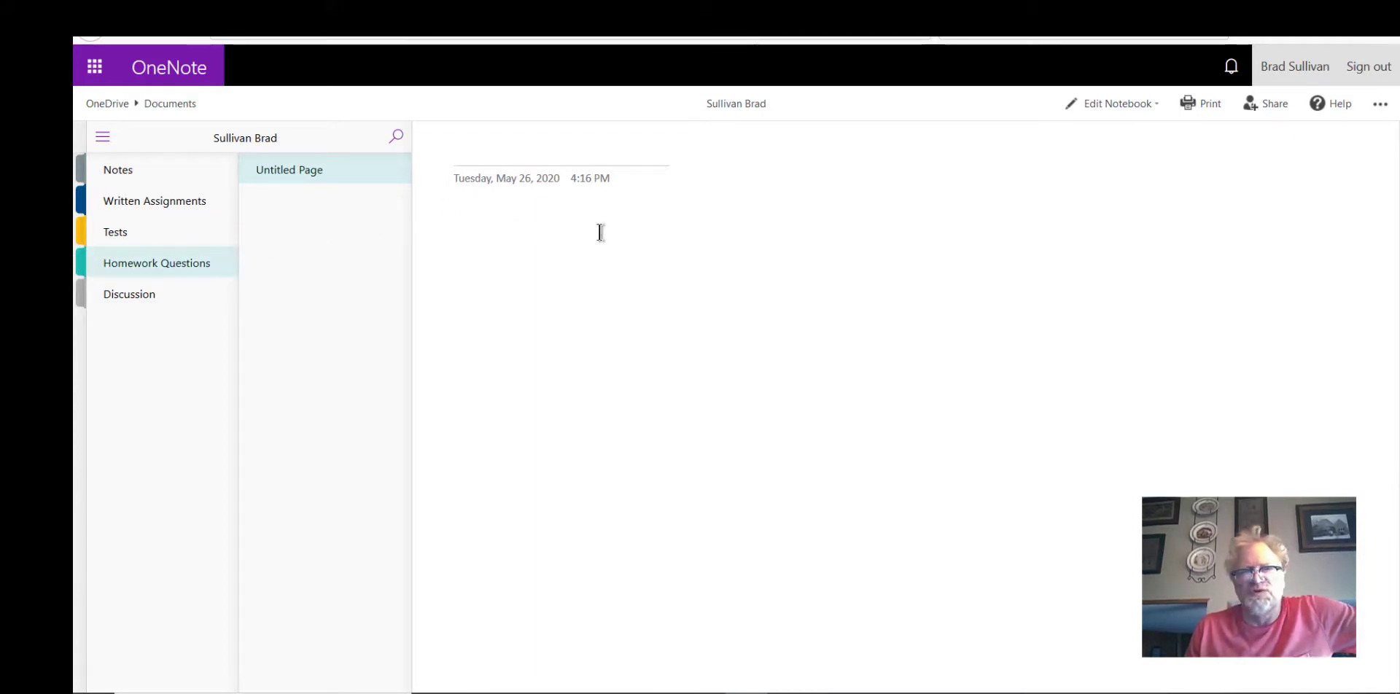
click(136, 295)
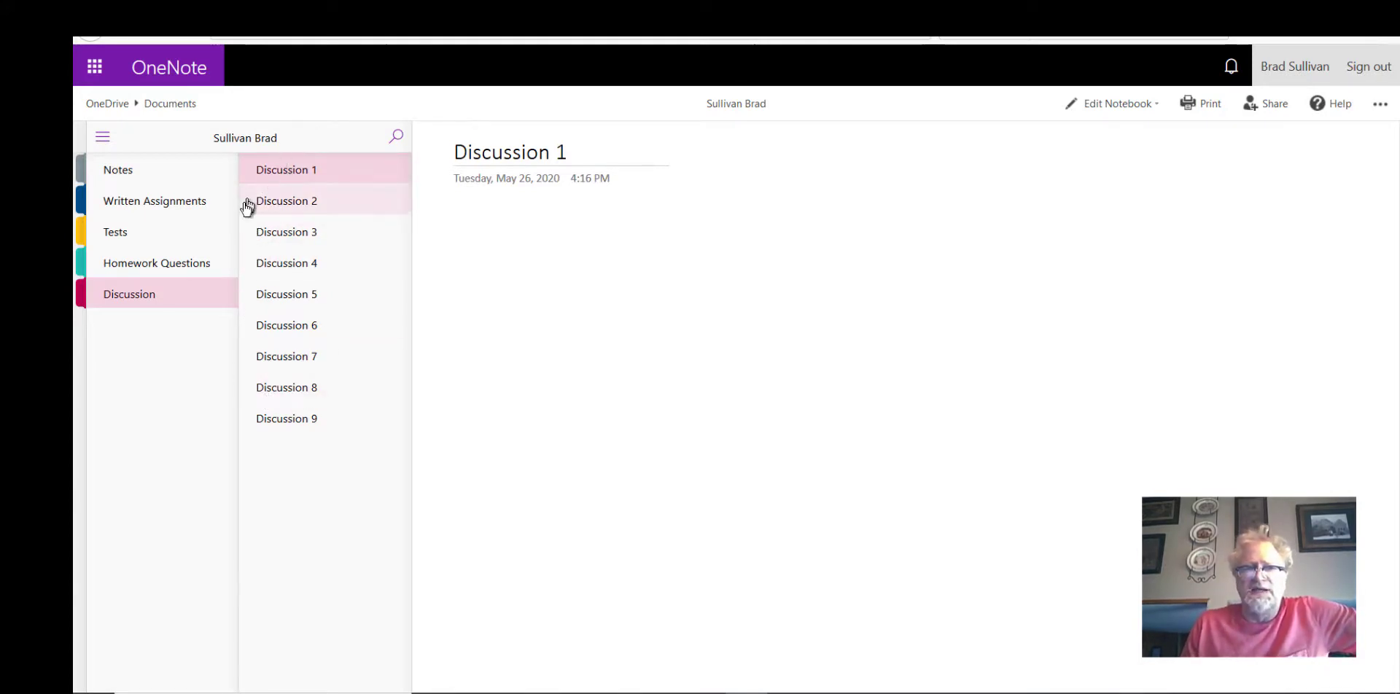
click(115, 169)
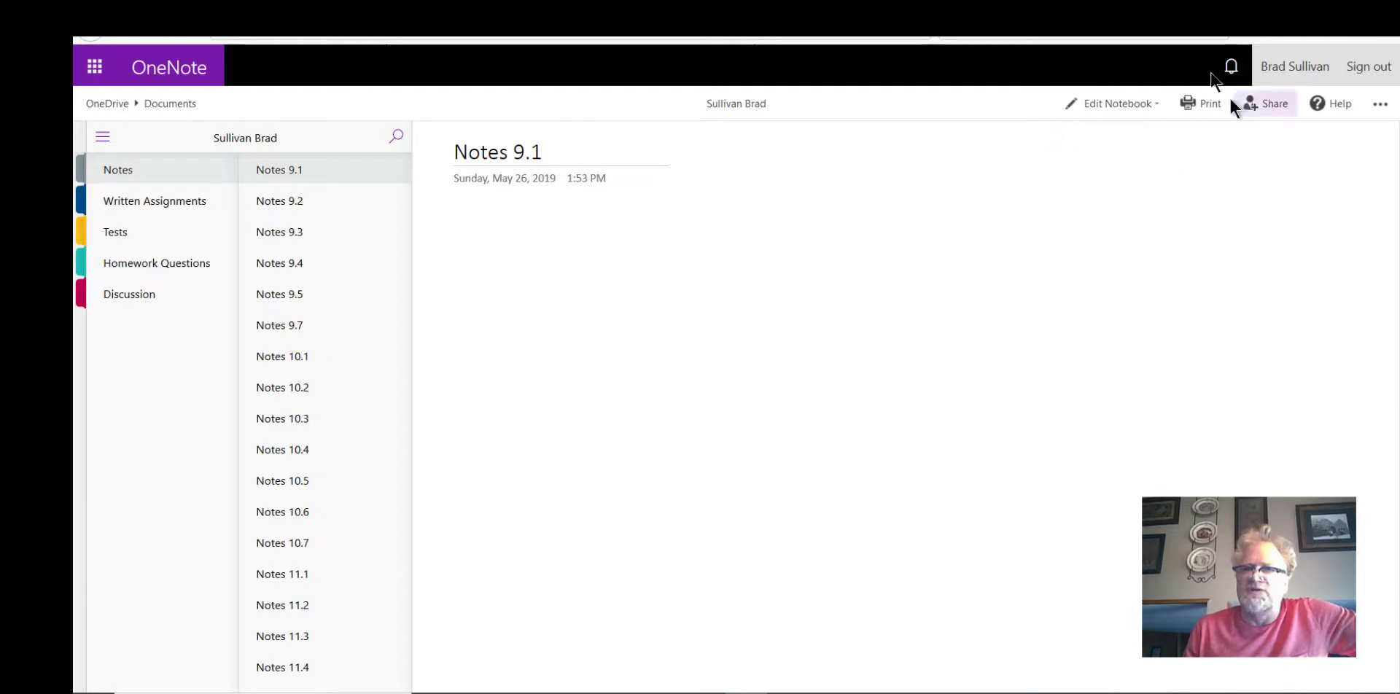
Switch the notebook to editing in the browser and open the Notes 9.2 page.
click(1156, 103)
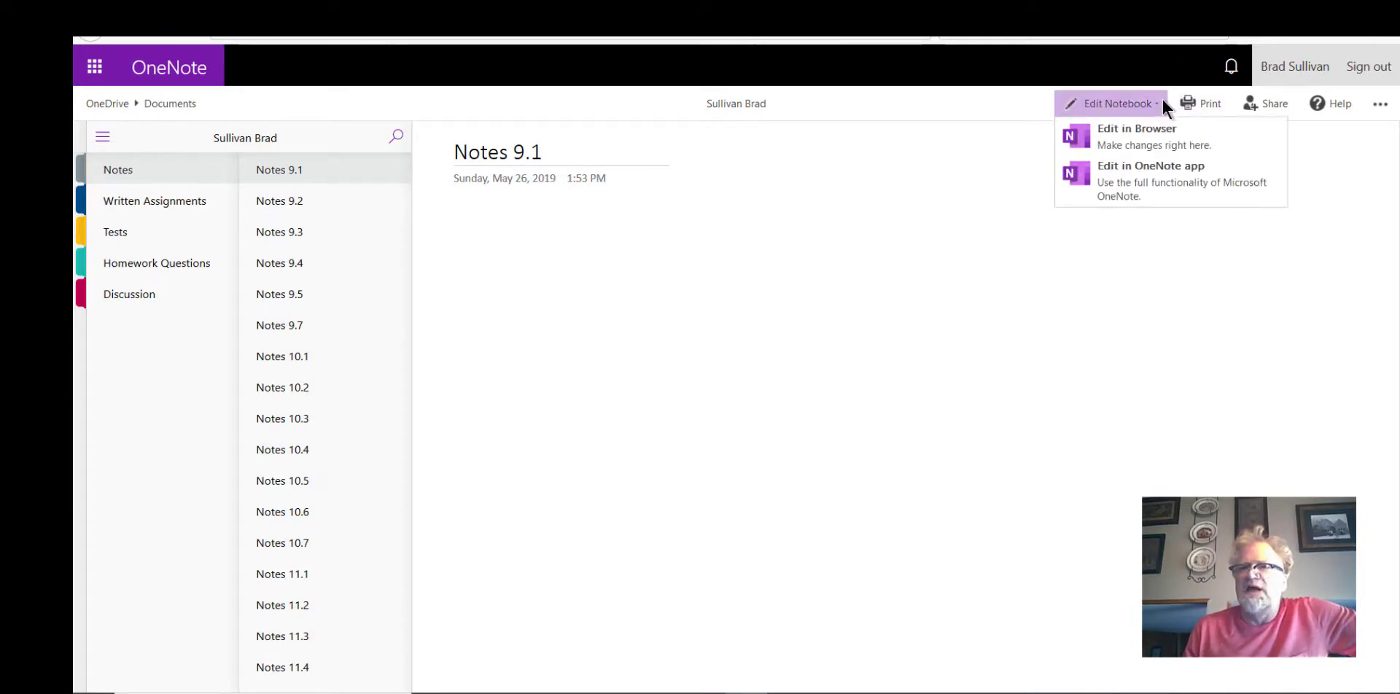
click(1159, 142)
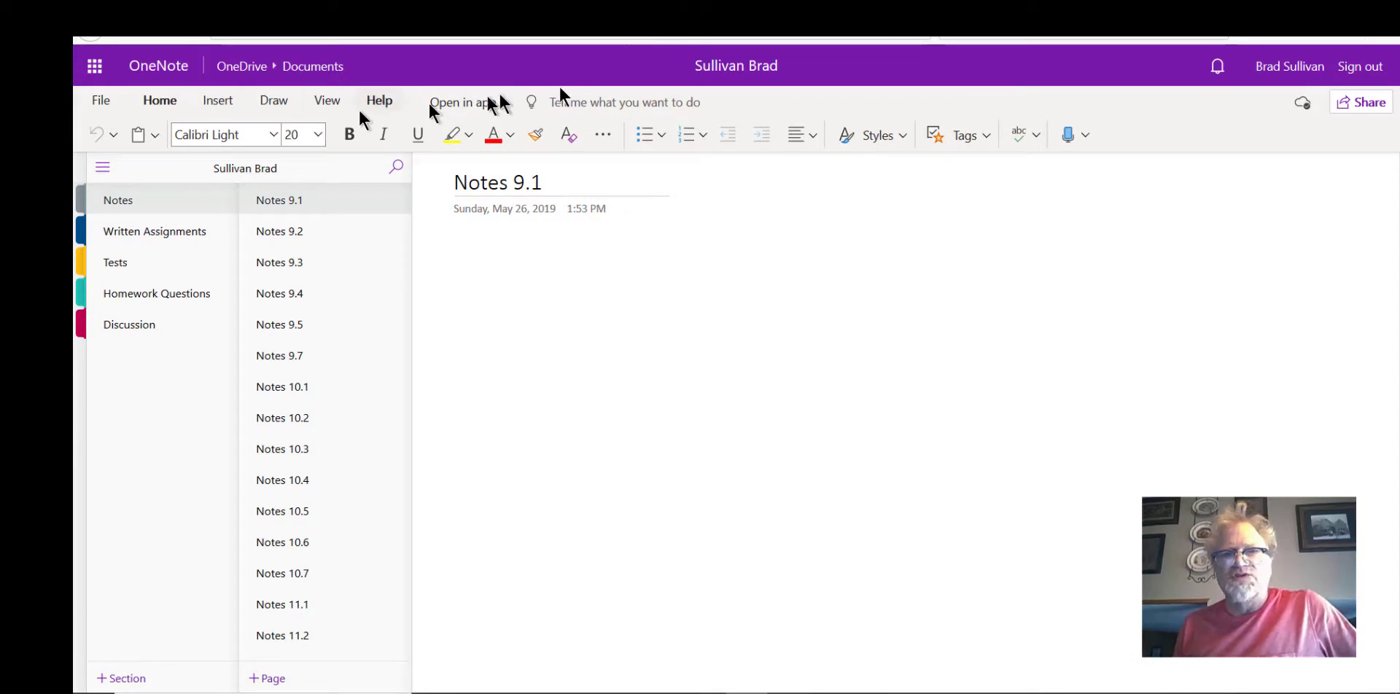
click(292, 230)
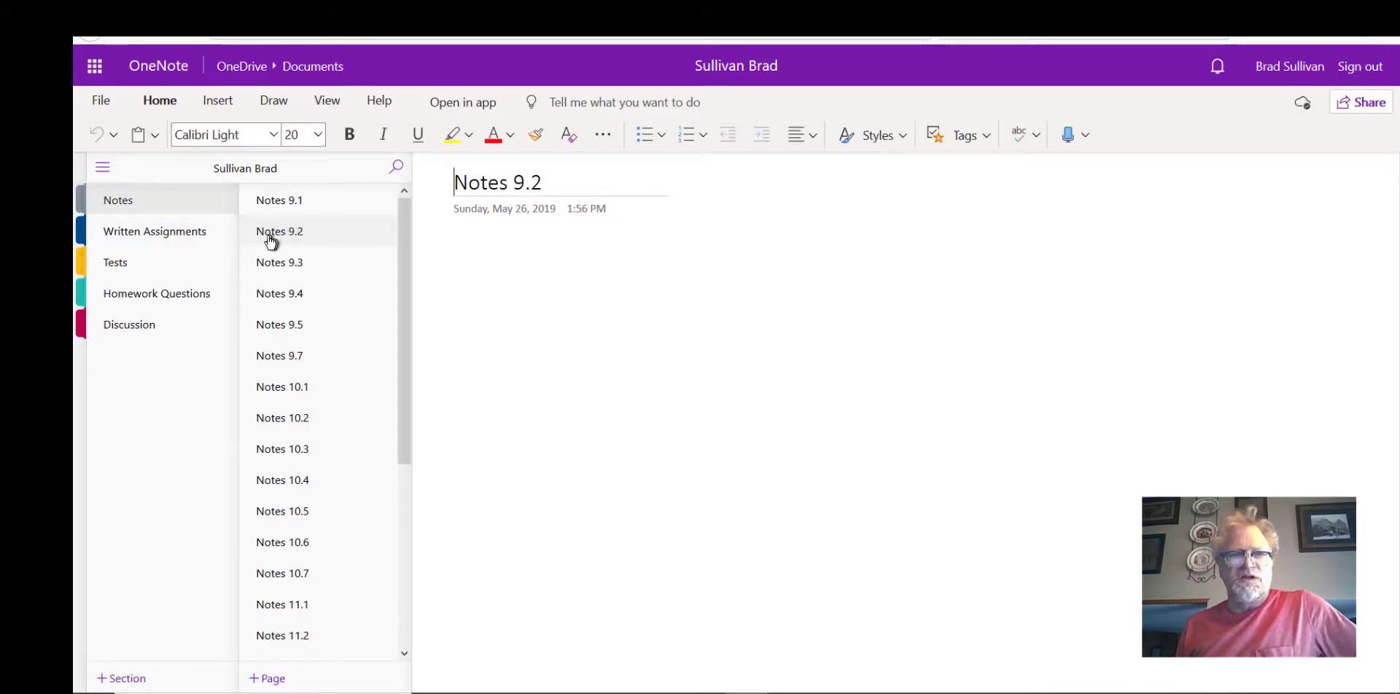
Insert the file 9.2 notes.pdf from the Desktop as an attachment below the title of the Notes 9.2 page.
click(210, 102)
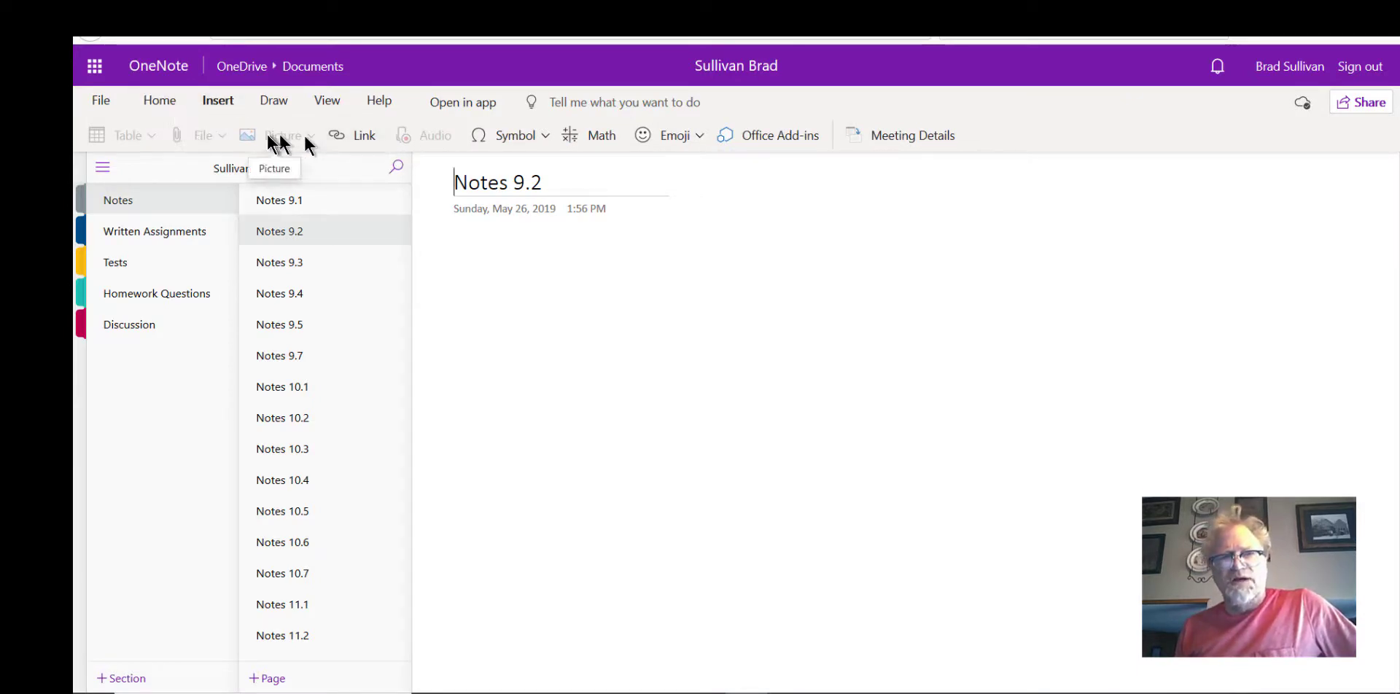
click(477, 239)
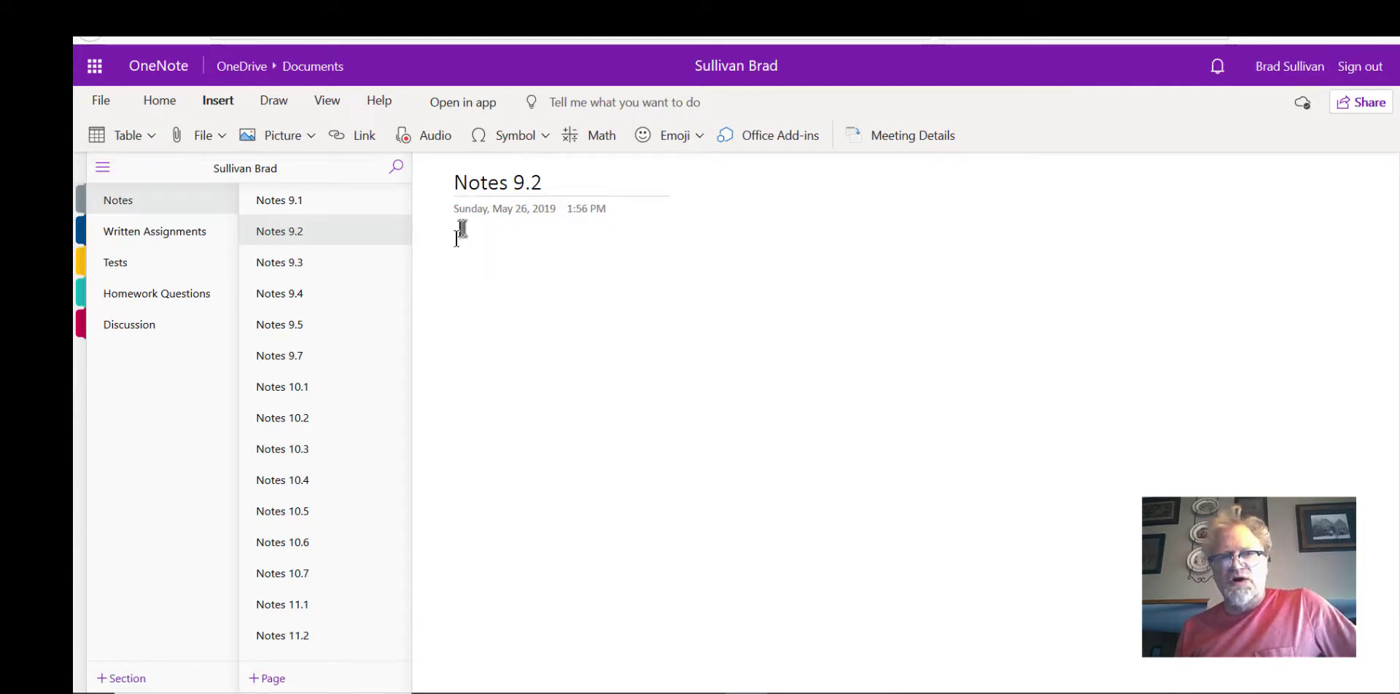
click(221, 137)
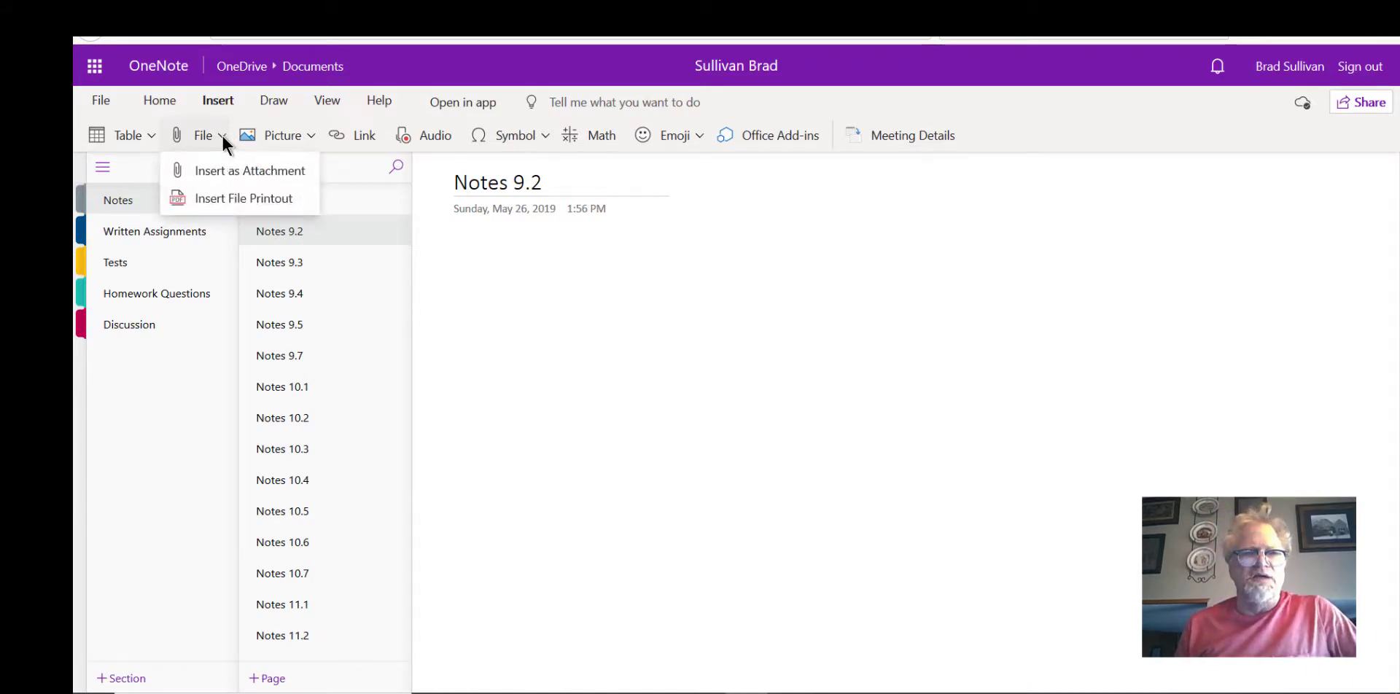
click(216, 169)
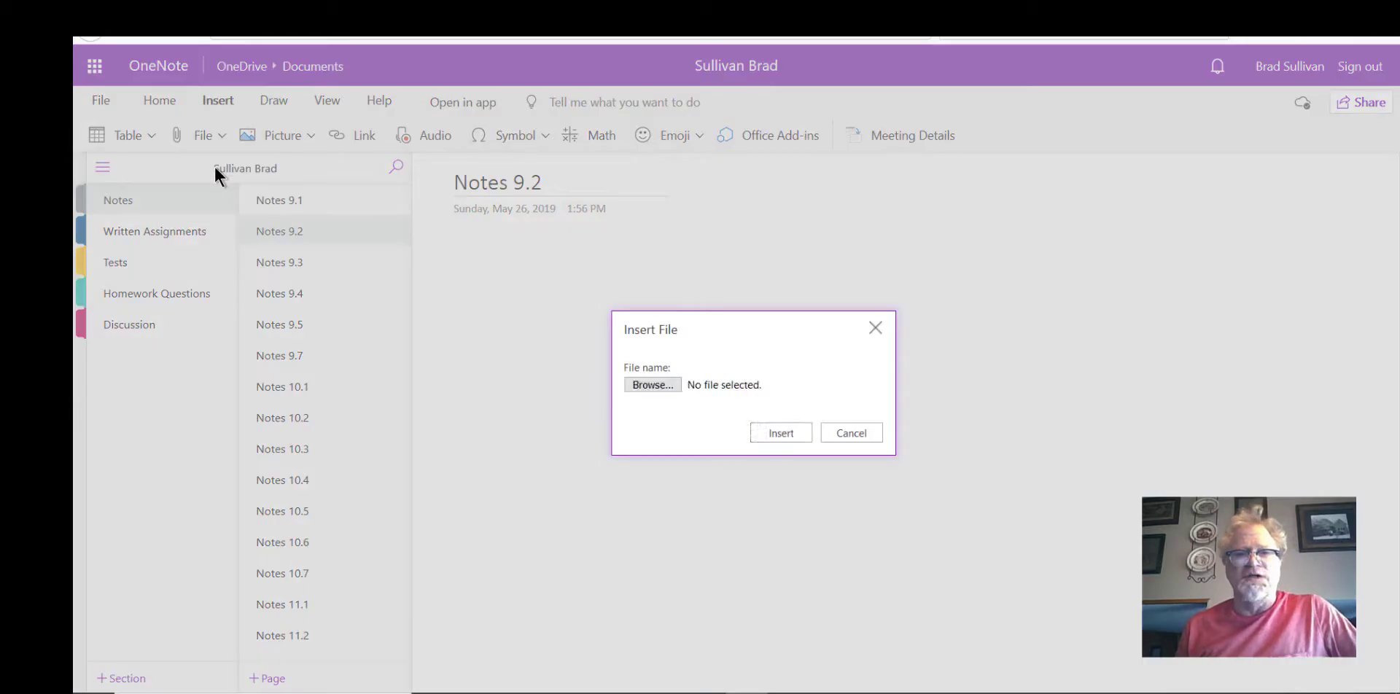
click(640, 380)
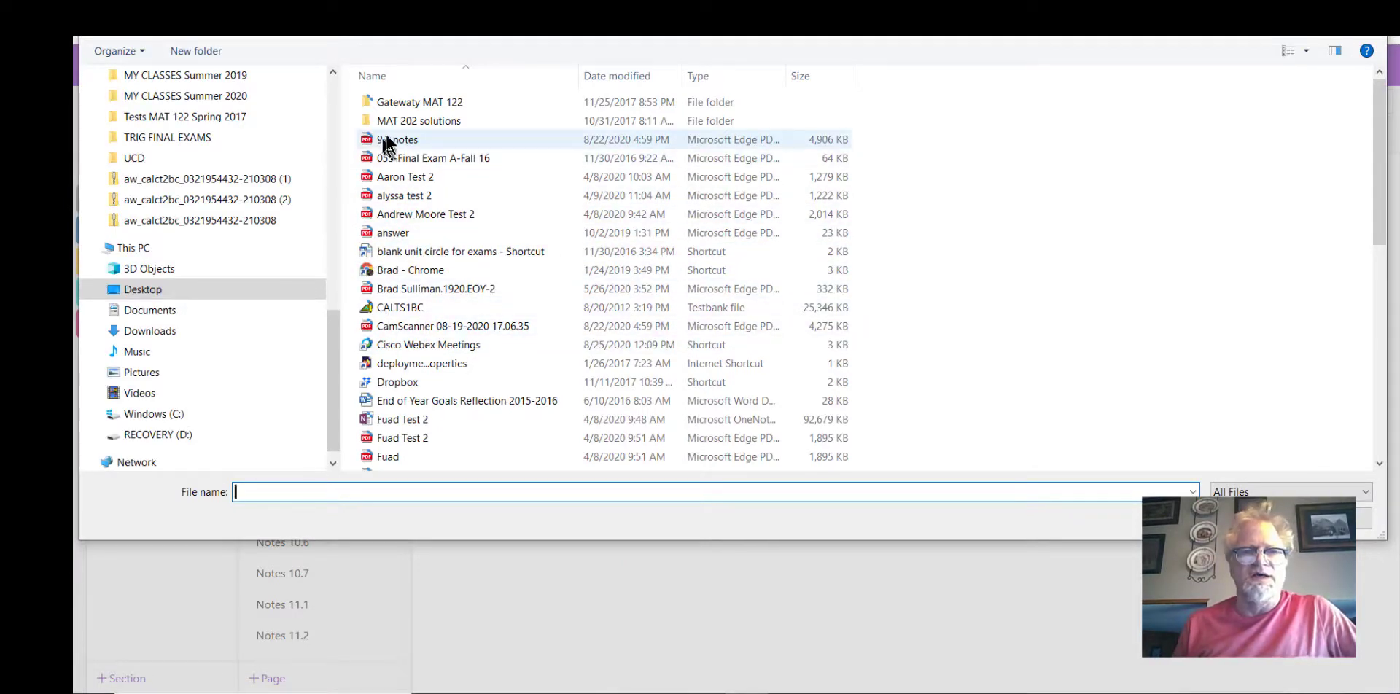
click(406, 140)
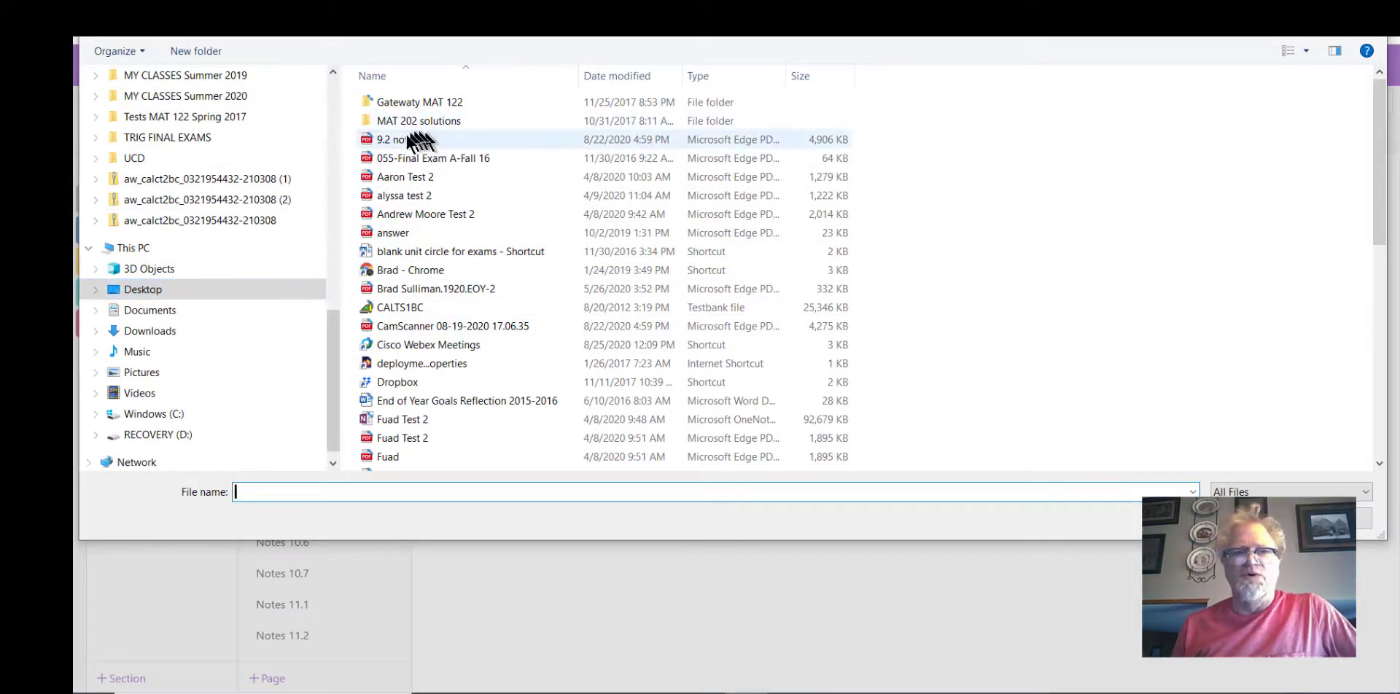
double_click(391, 138)
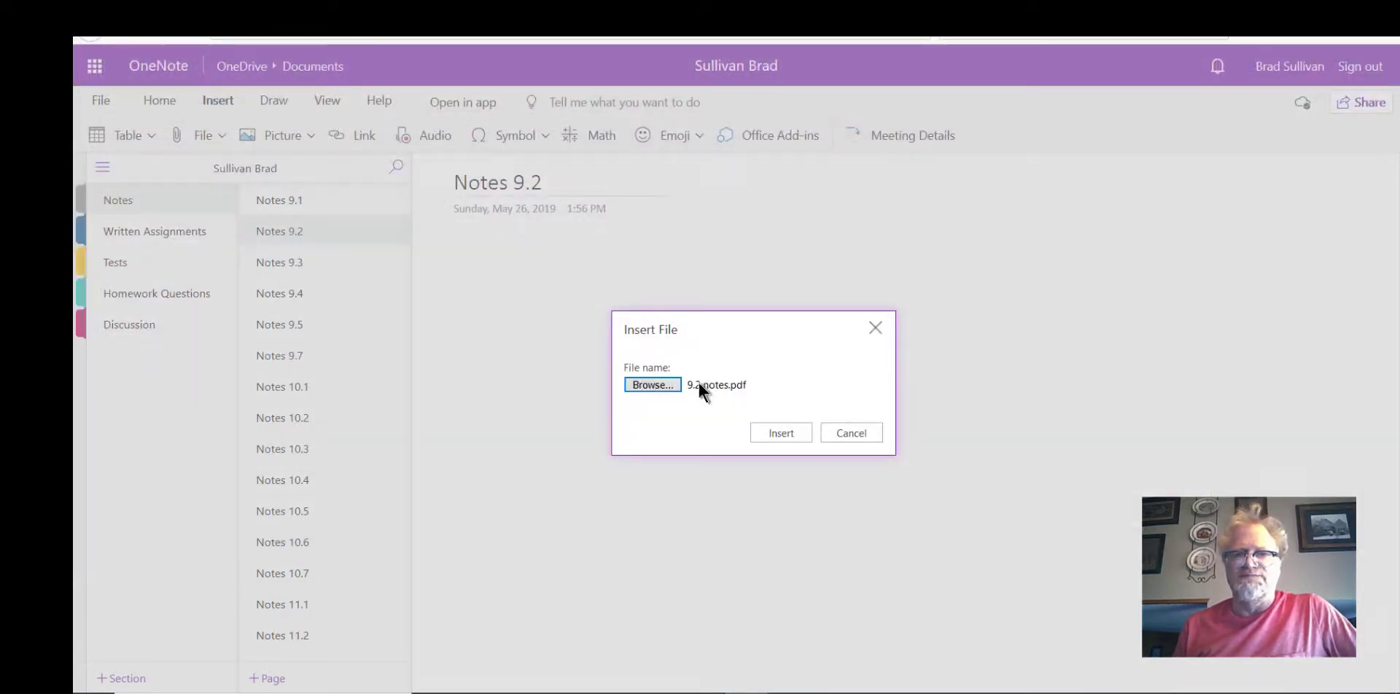
click(769, 432)
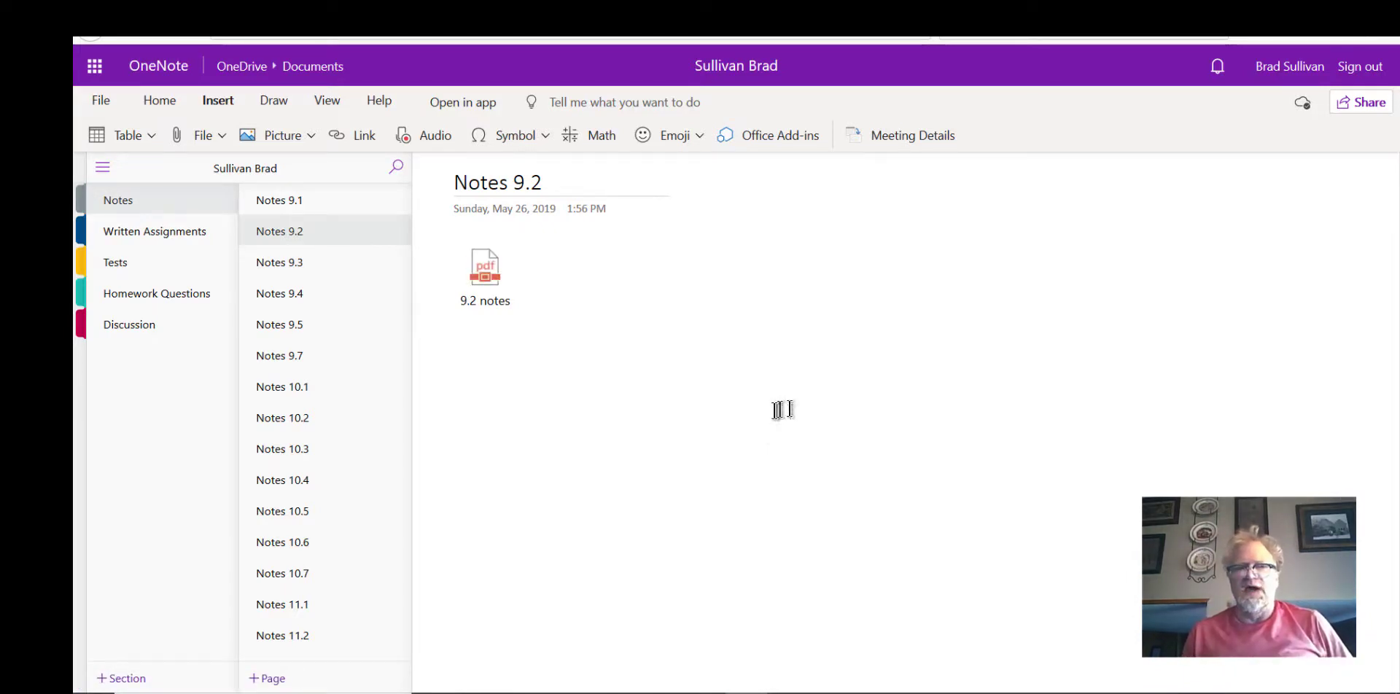
Download the attached 9.2 notes PDF from the page and open it with Firefox.
click(484, 285)
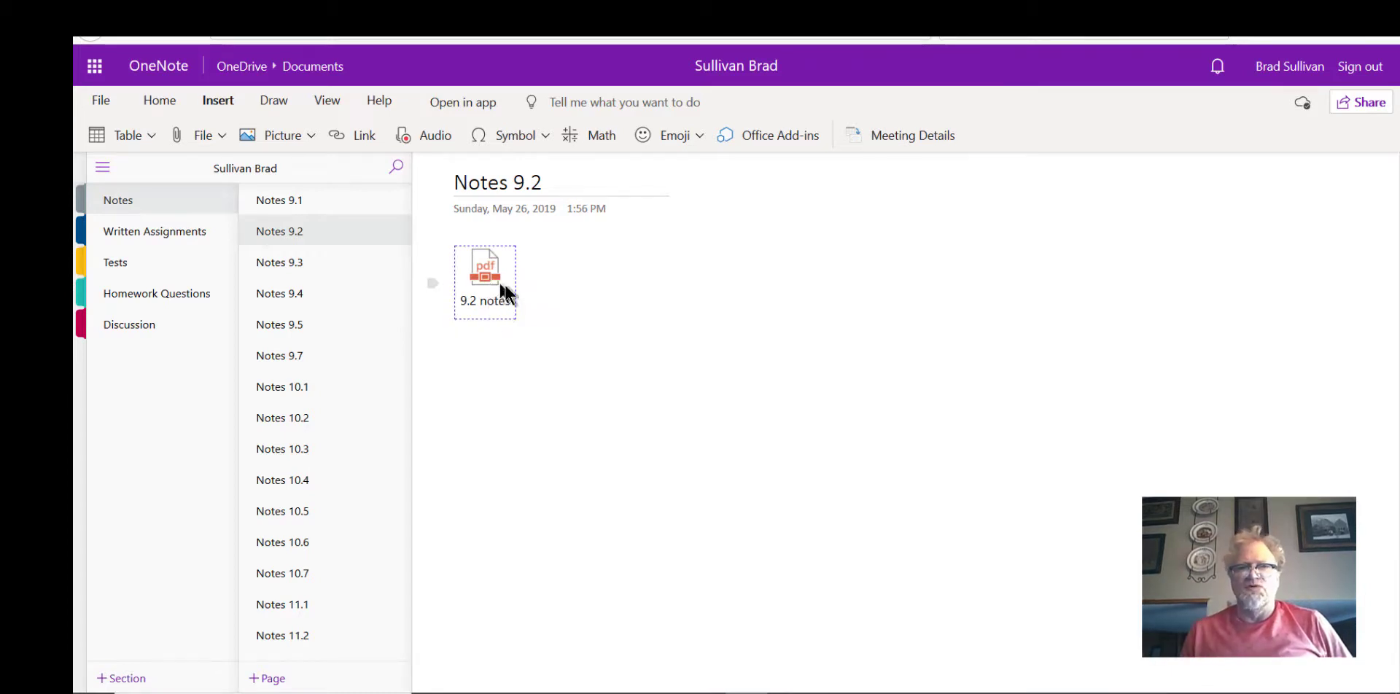
double_click(479, 264)
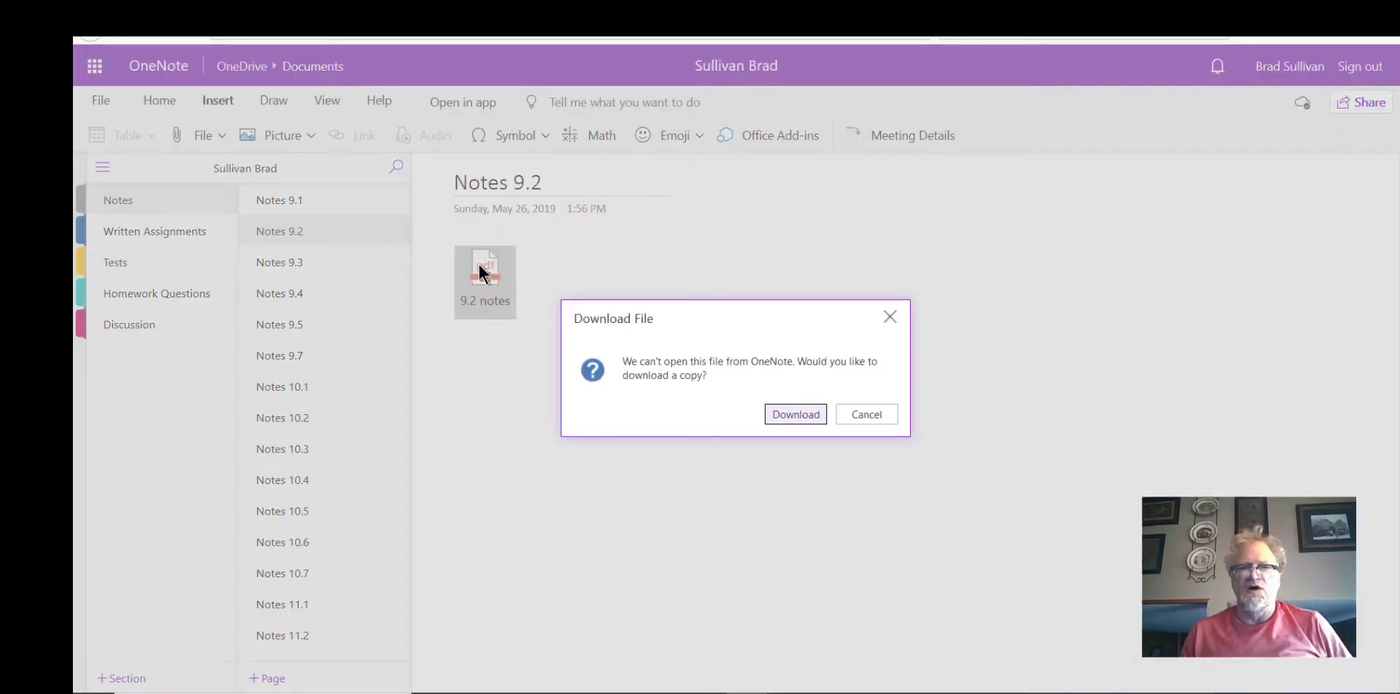
click(795, 414)
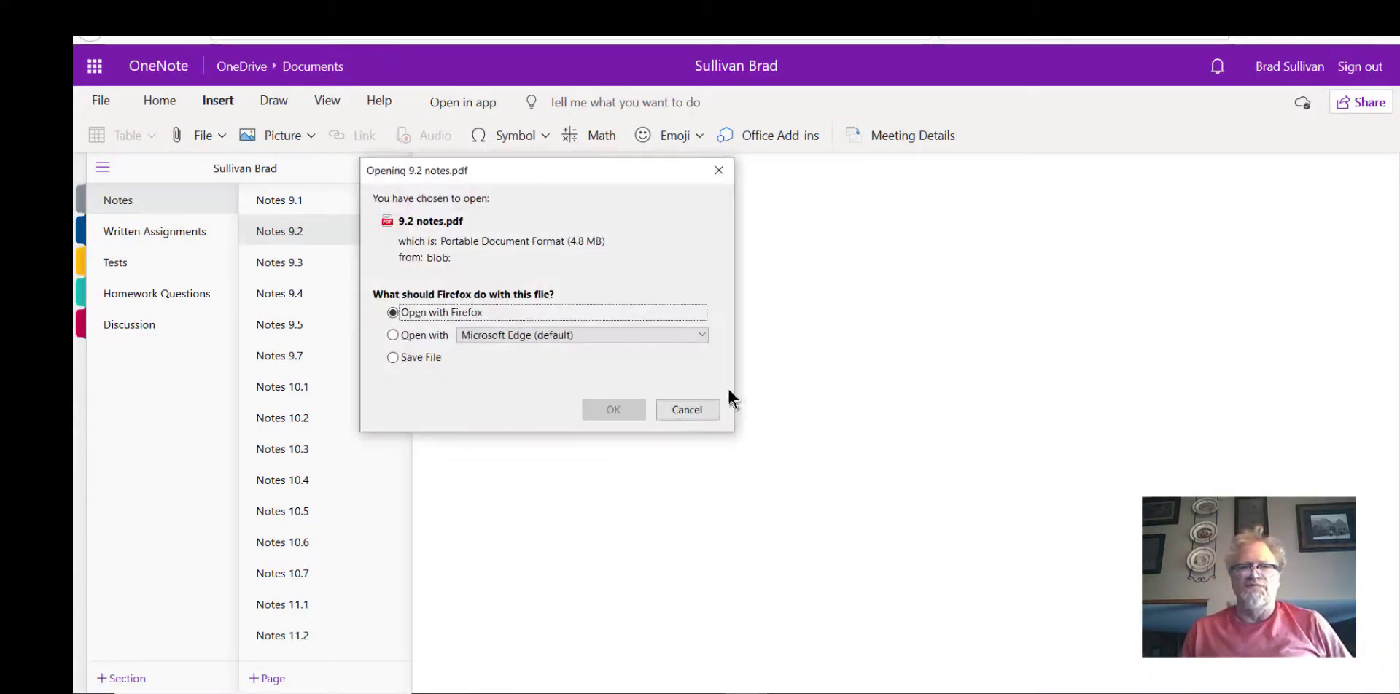
click(625, 405)
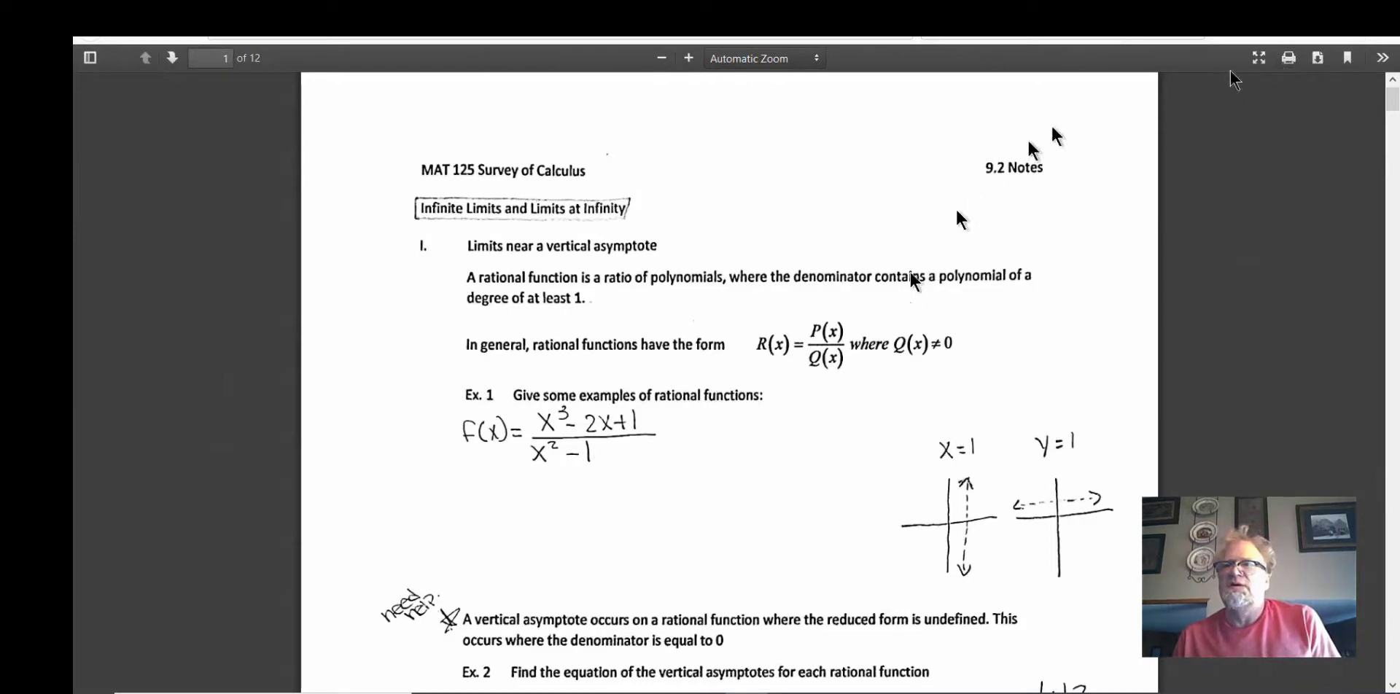
Print all pages of the 9.2 notes PDF to OneNote (Desktop) and look over the printout.
click(1291, 55)
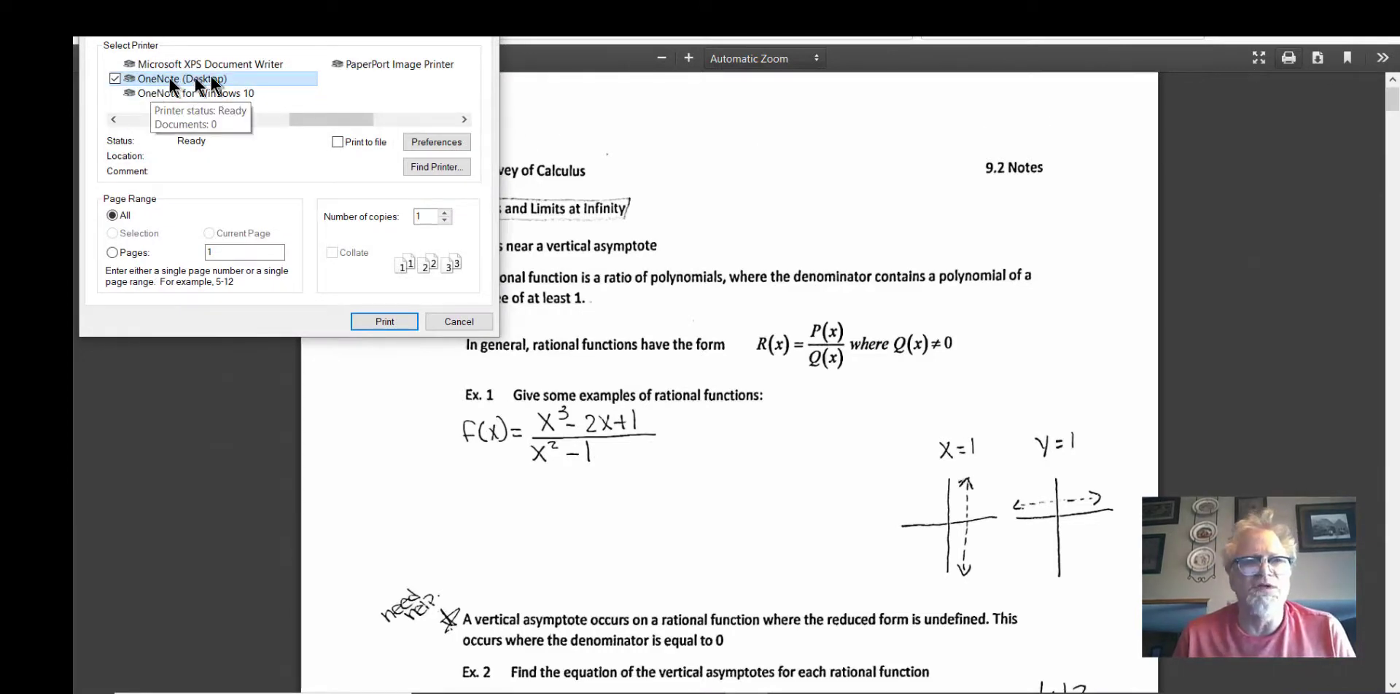
click(377, 318)
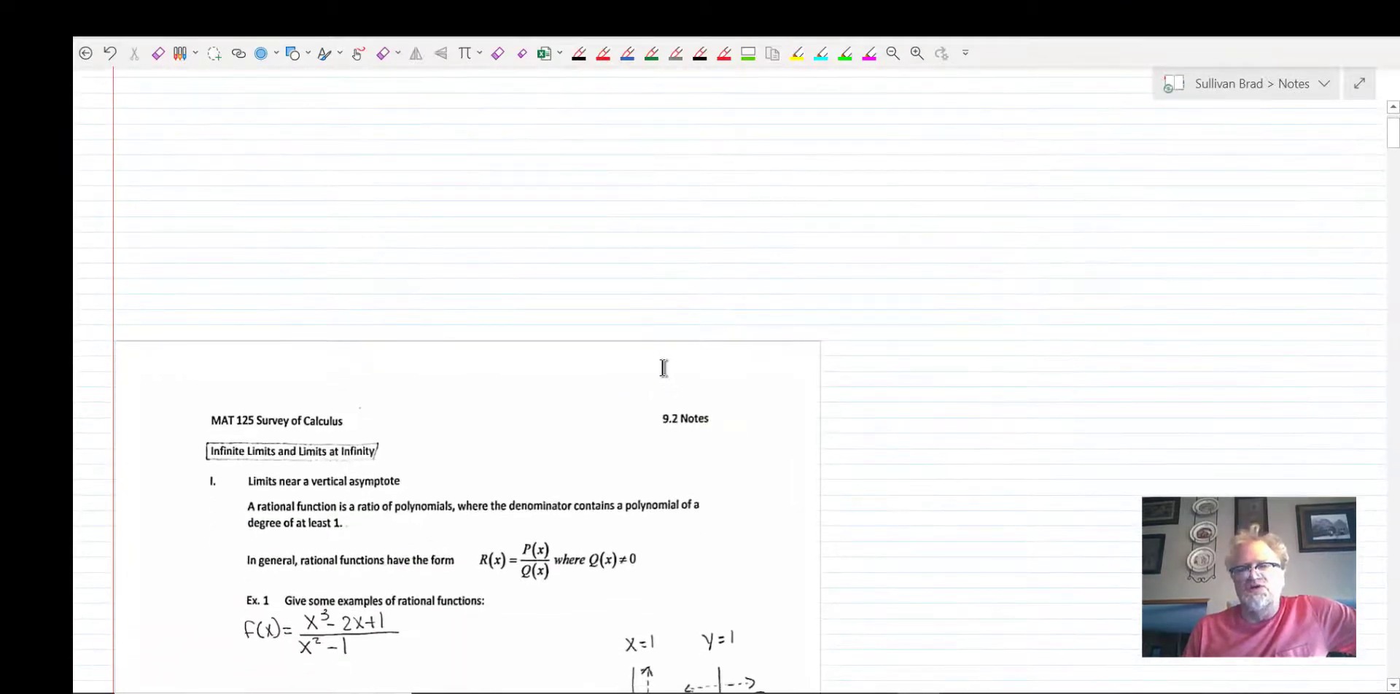
scroll(982, 385, down, 10)
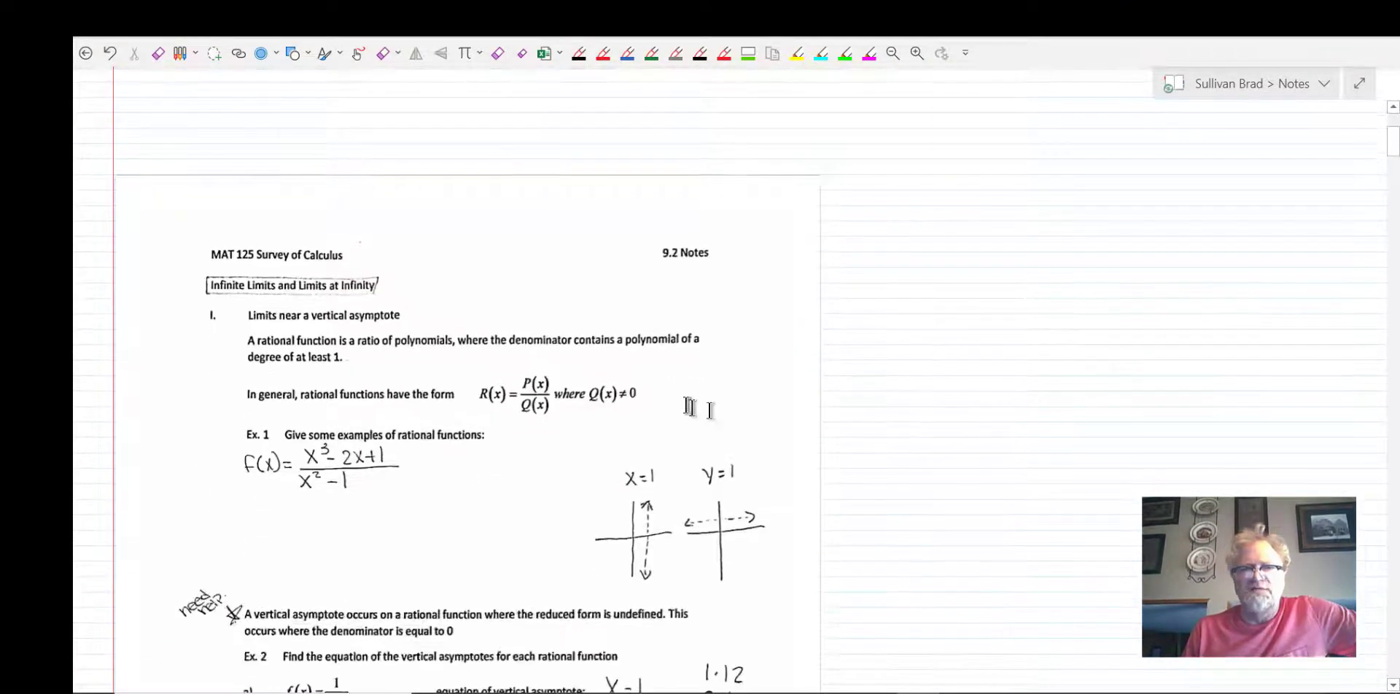
scroll(670, 406, up, 1)
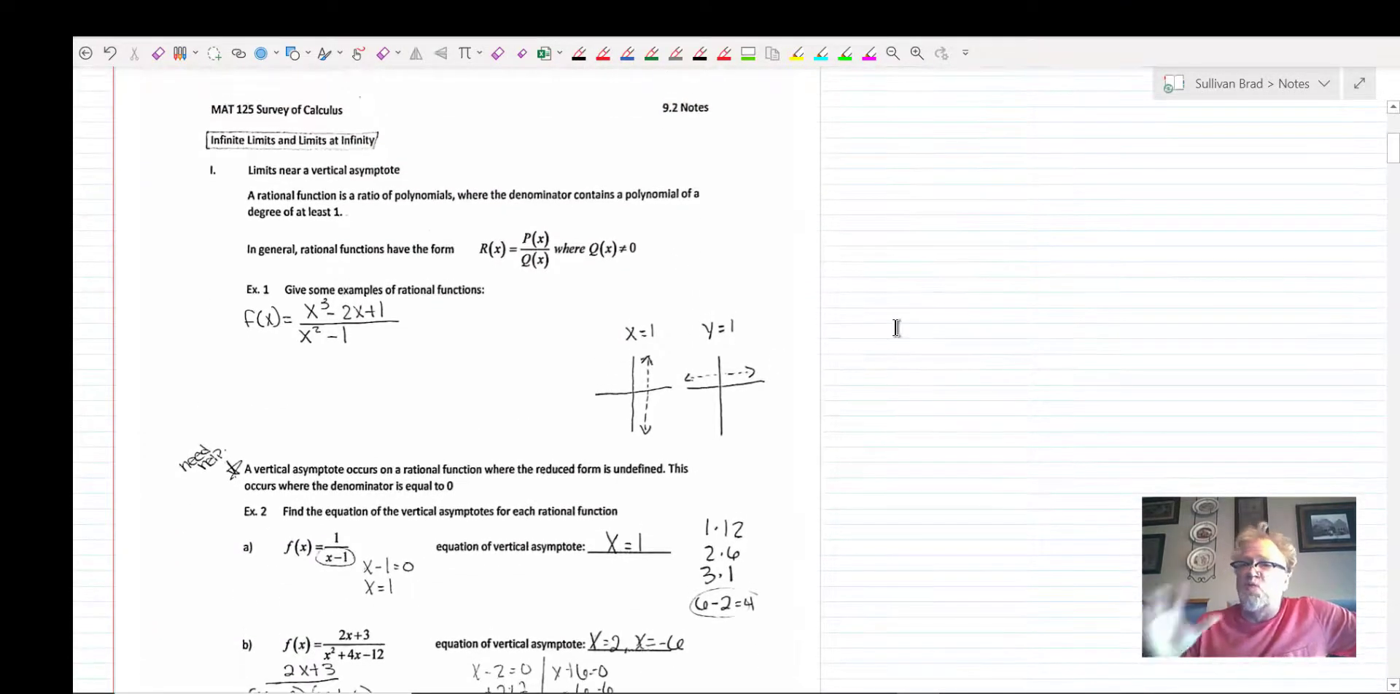
scroll(583, 263, up, 5)
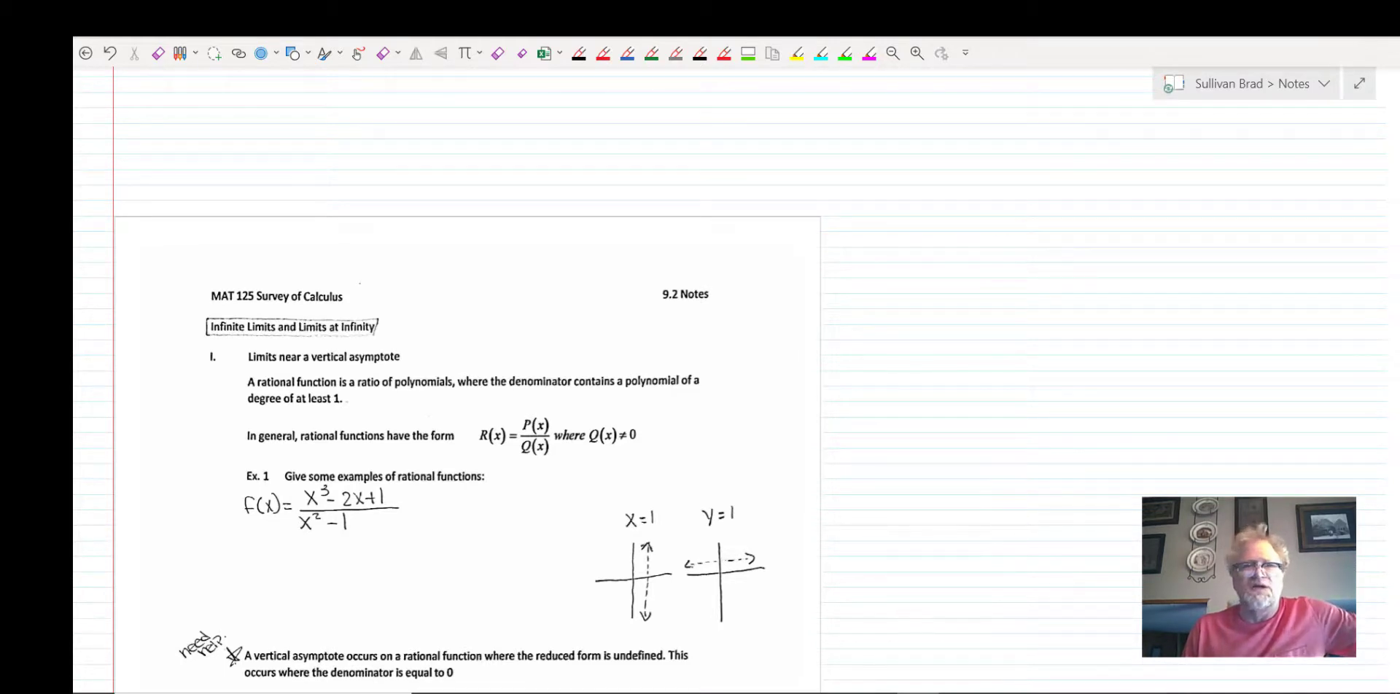
Switch back to the Notes 9.2 page in OneNote in the browser and select the 9.2 notes attachment.
key(alt+Tab)
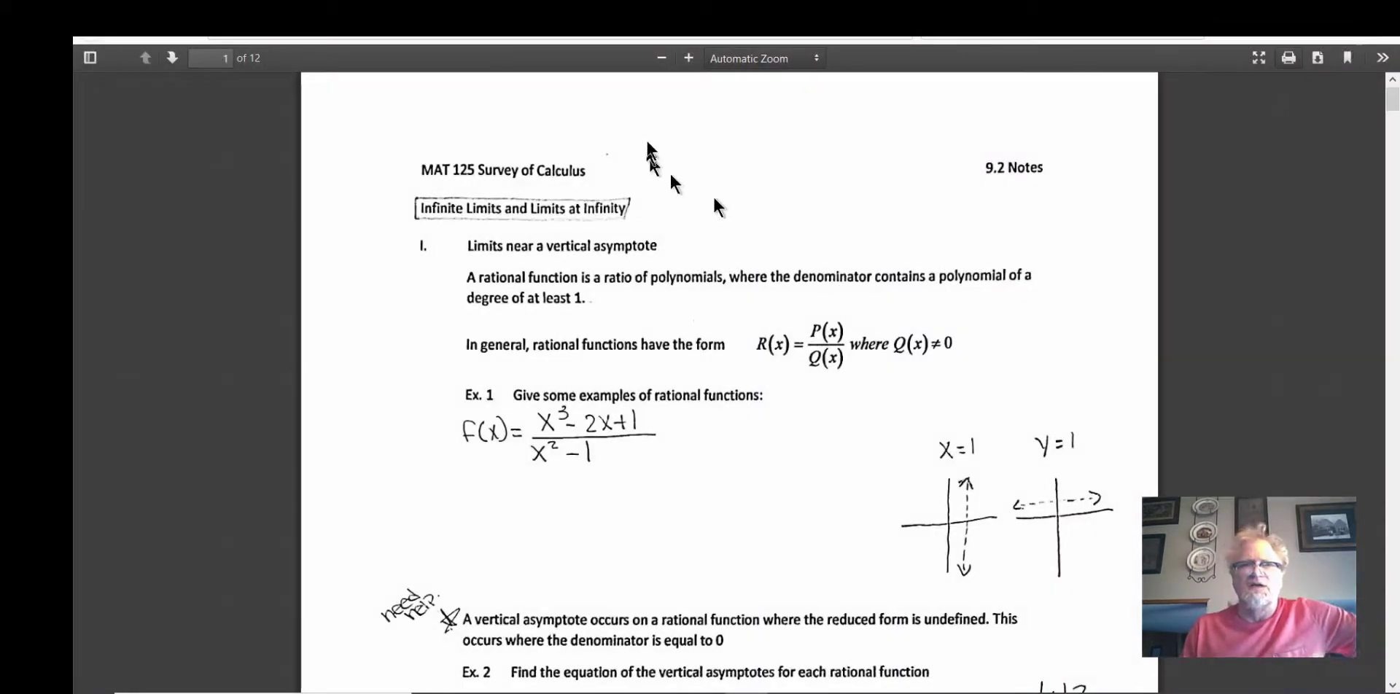
key(alt+Tab)
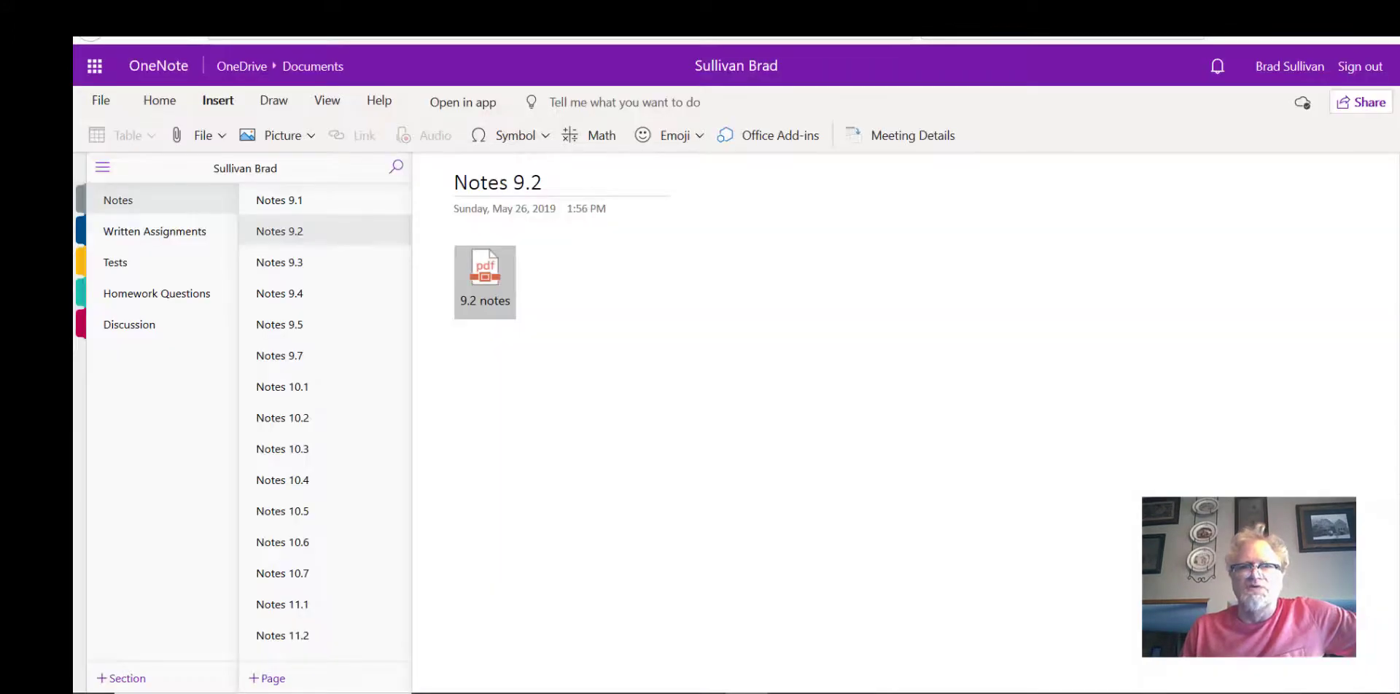
click(478, 304)
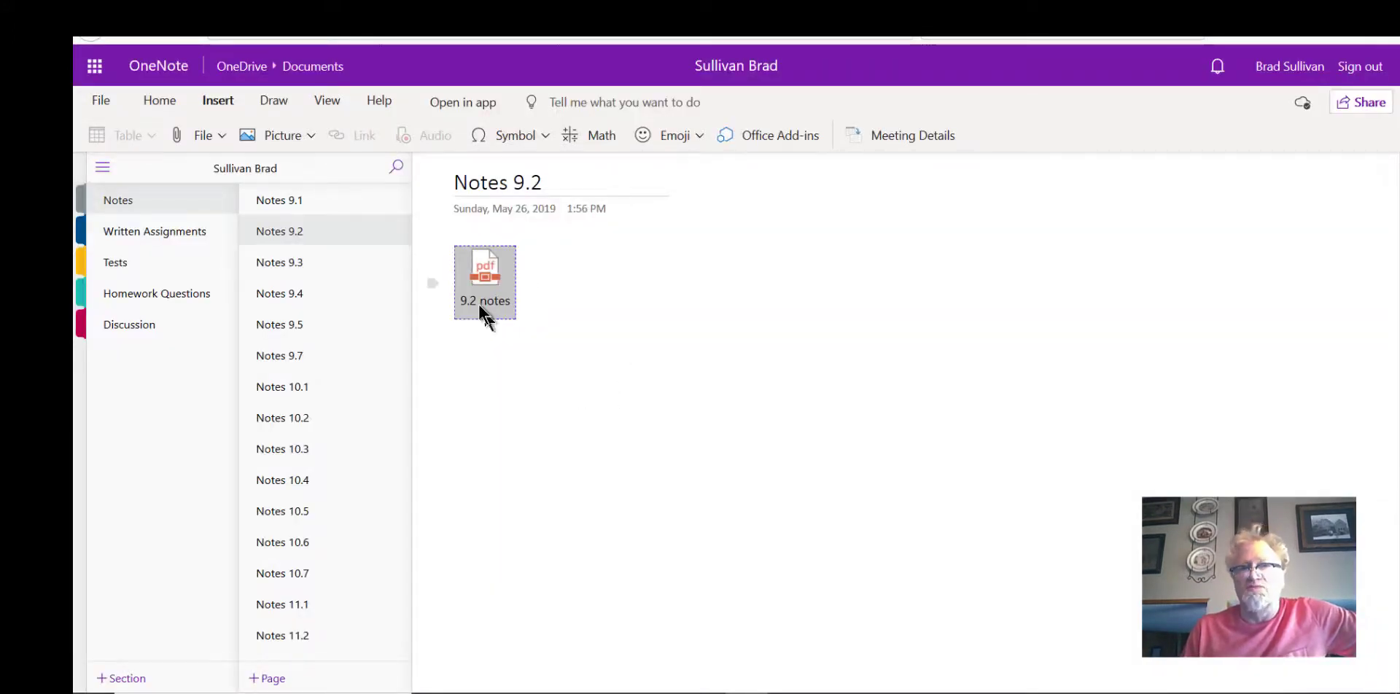
Try to copy the 9.2 notes attachment on the page.
right_click(479, 282)
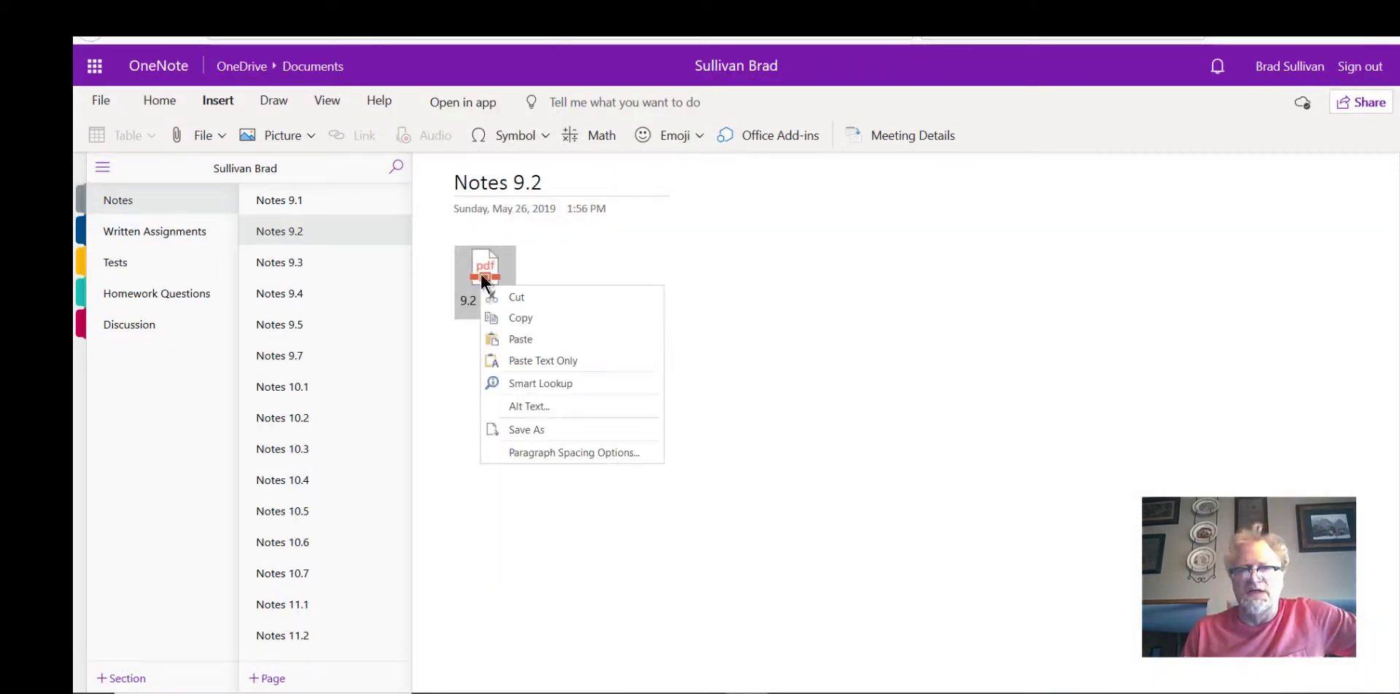
click(773, 282)
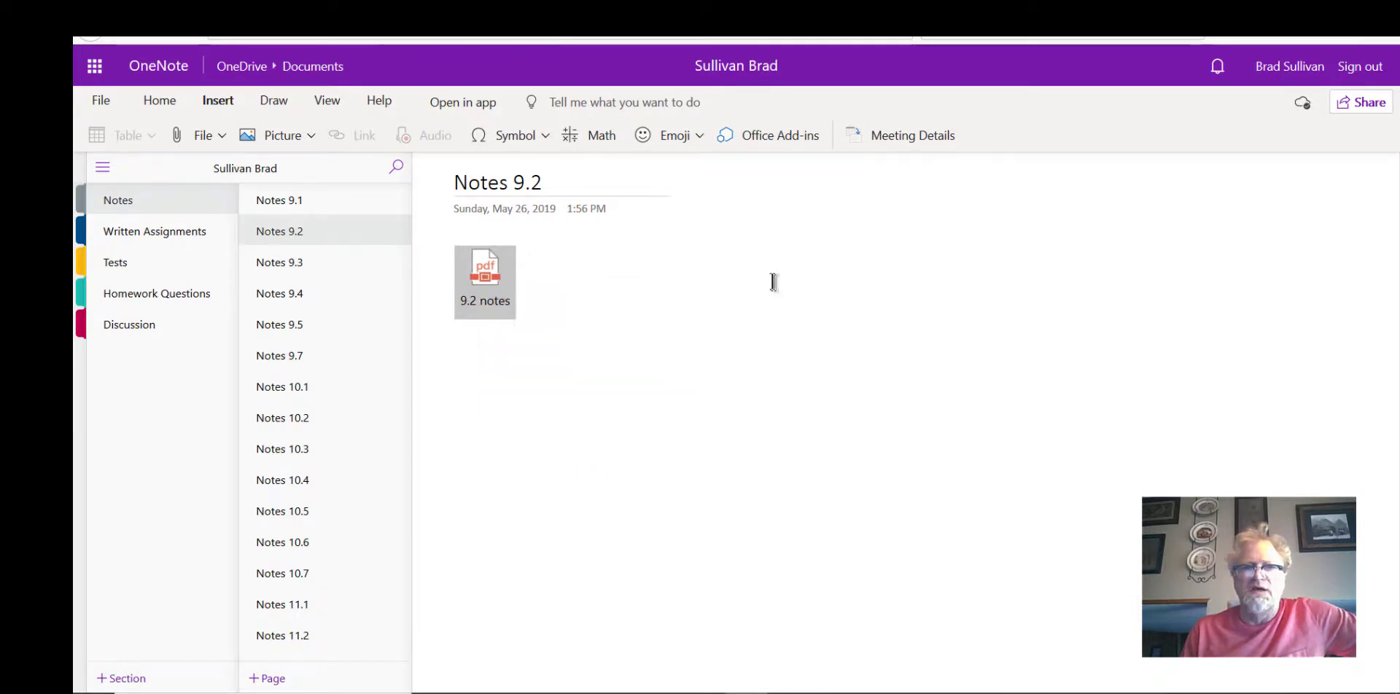
right_click(487, 271)
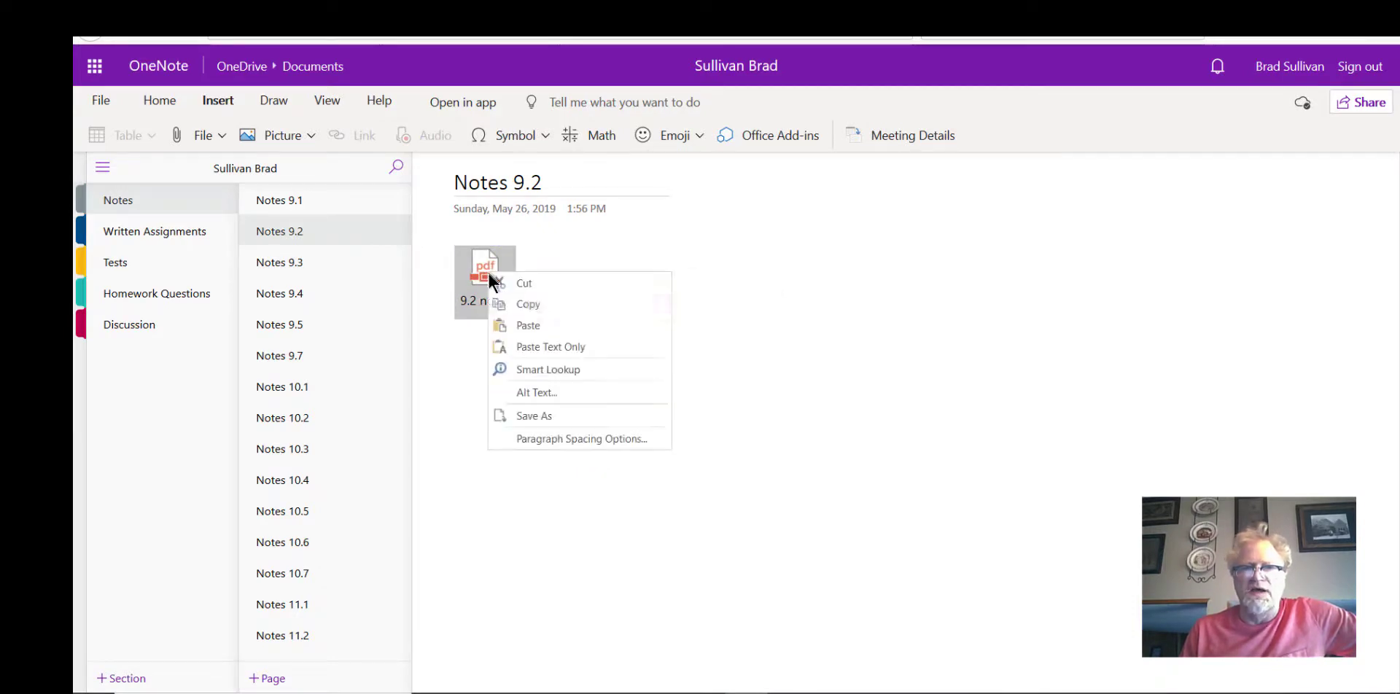
click(530, 301)
click(860, 435)
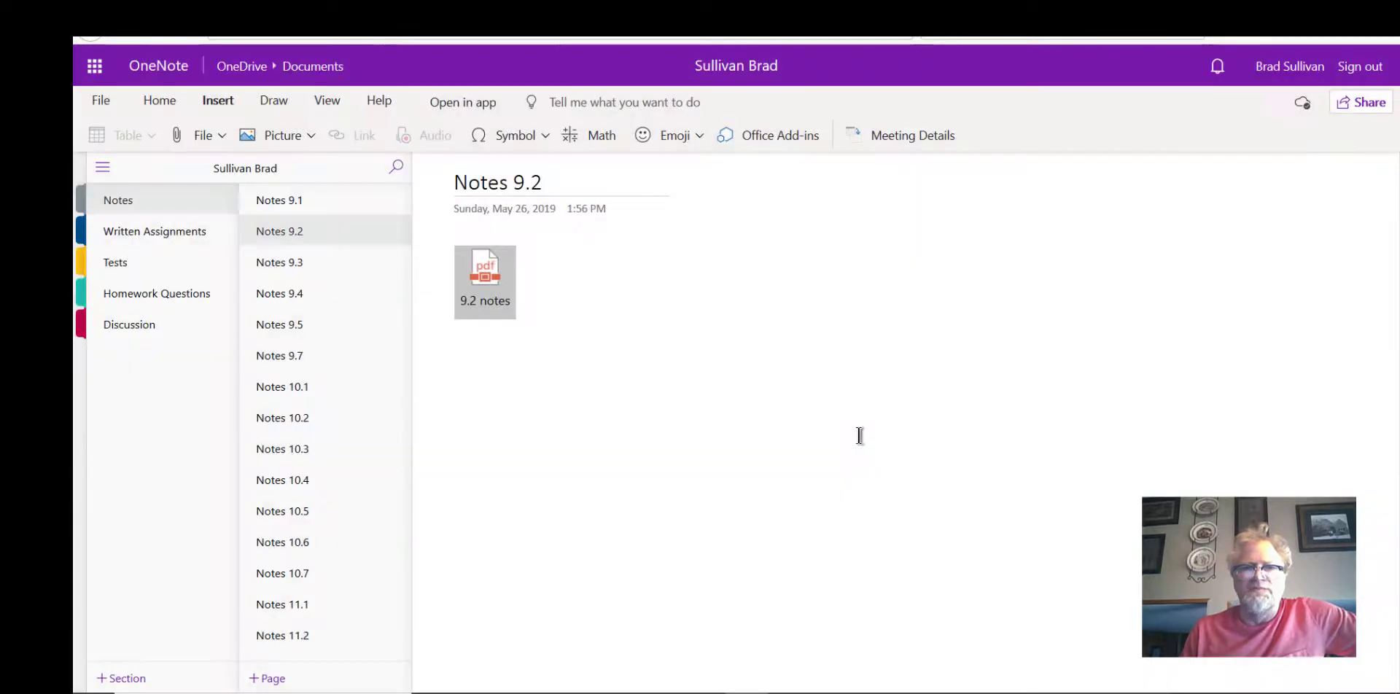
Insert 9.2 notes.pdf from the Desktop as a file printout below the existing attachment on the Notes 9.2 page.
click(475, 278)
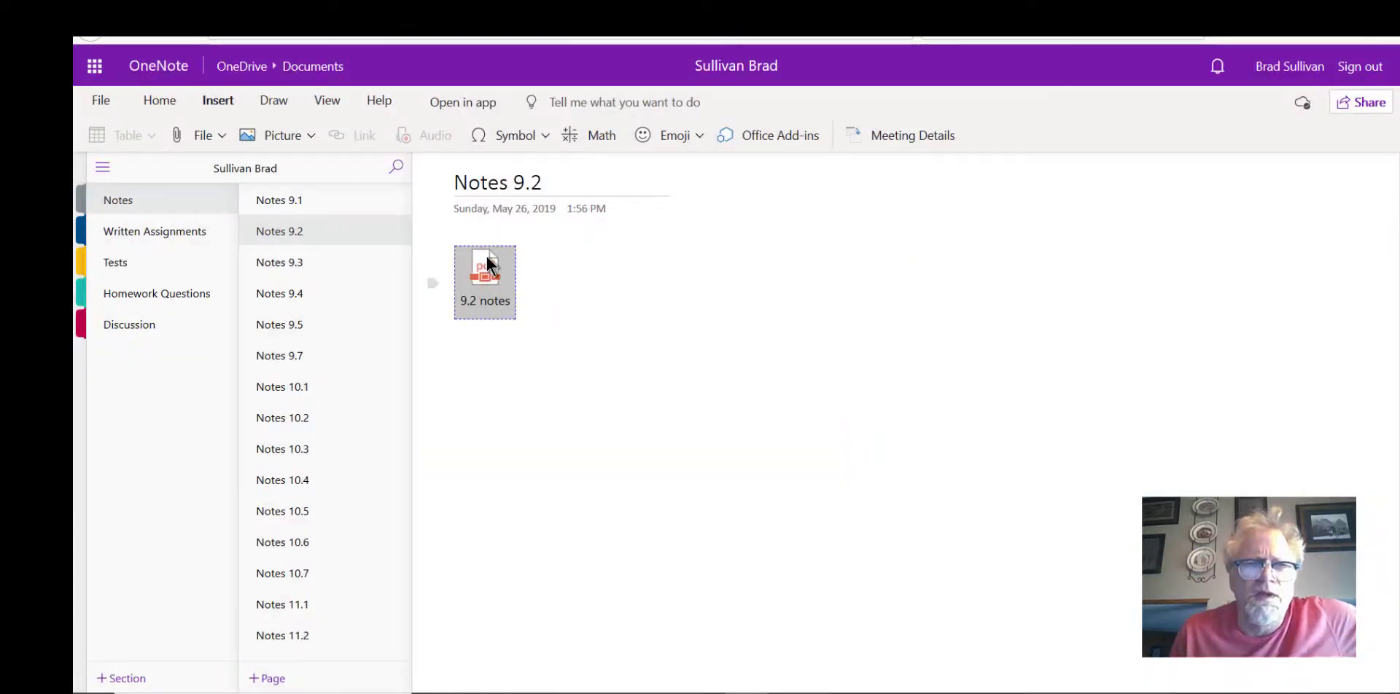
click(488, 330)
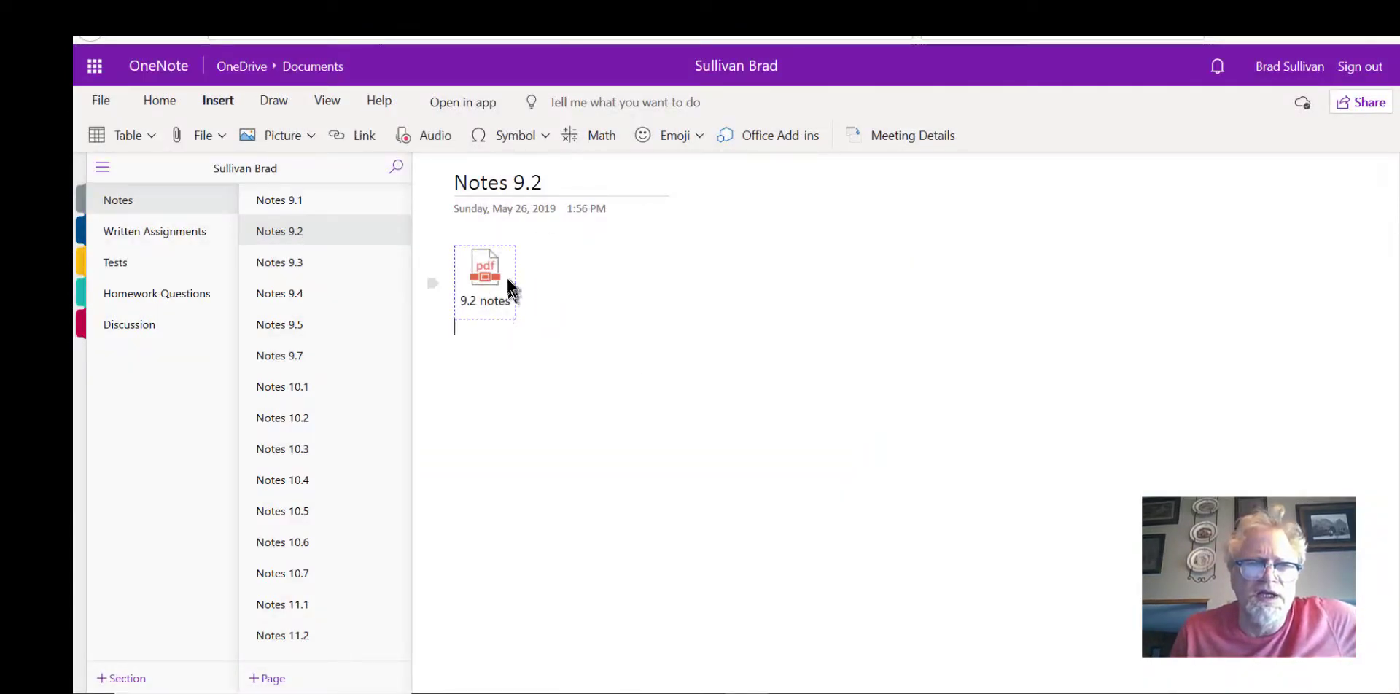
mouse_move(917, 692)
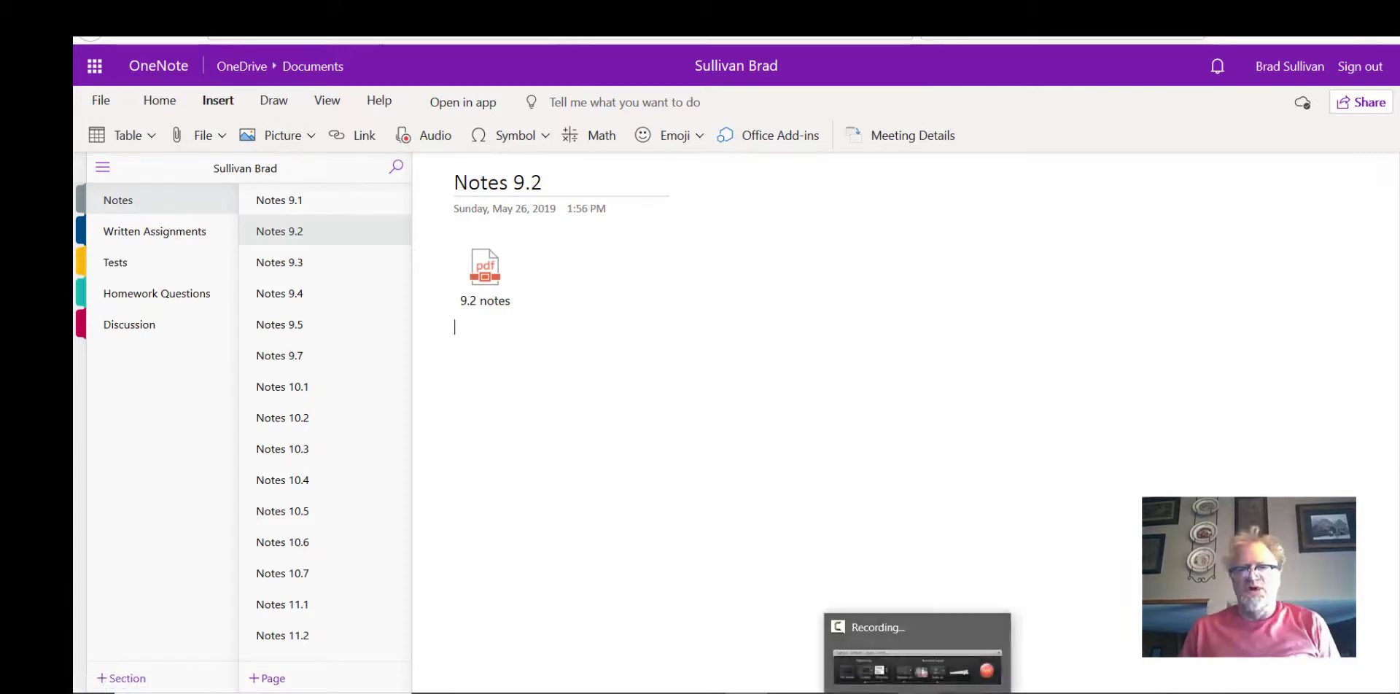
click(216, 128)
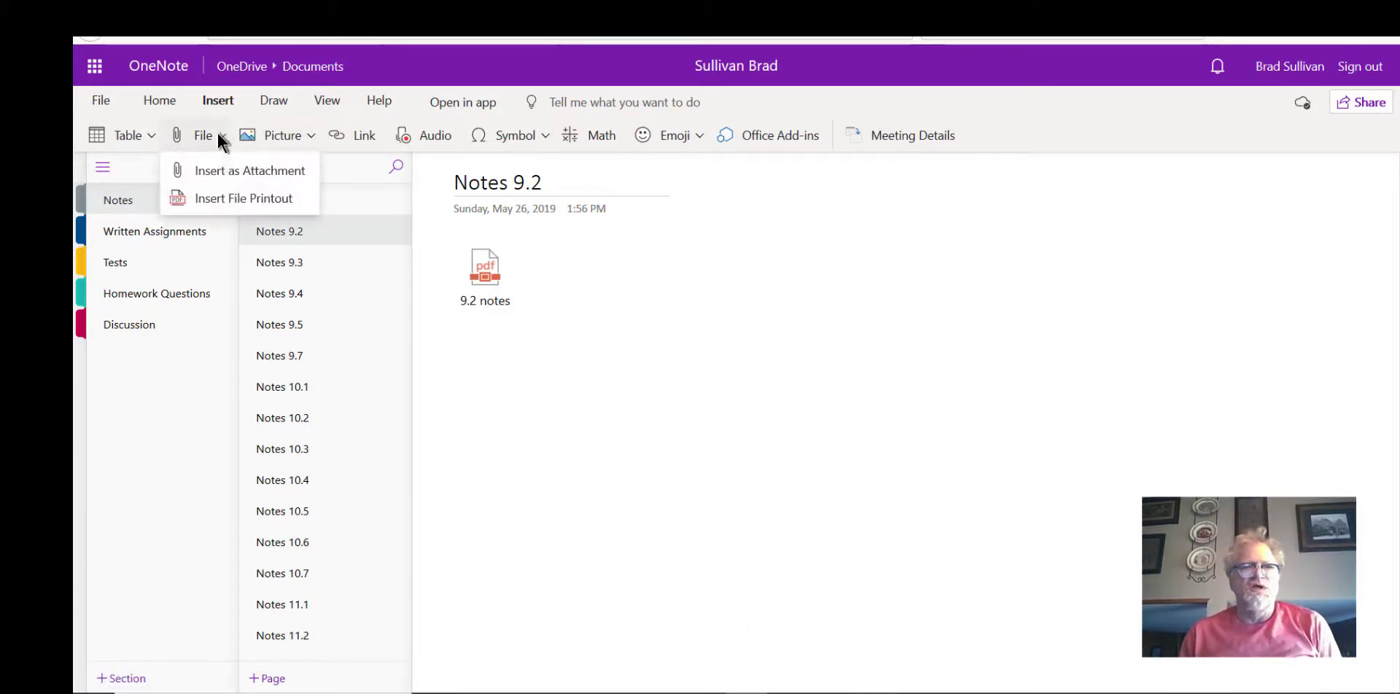
click(225, 199)
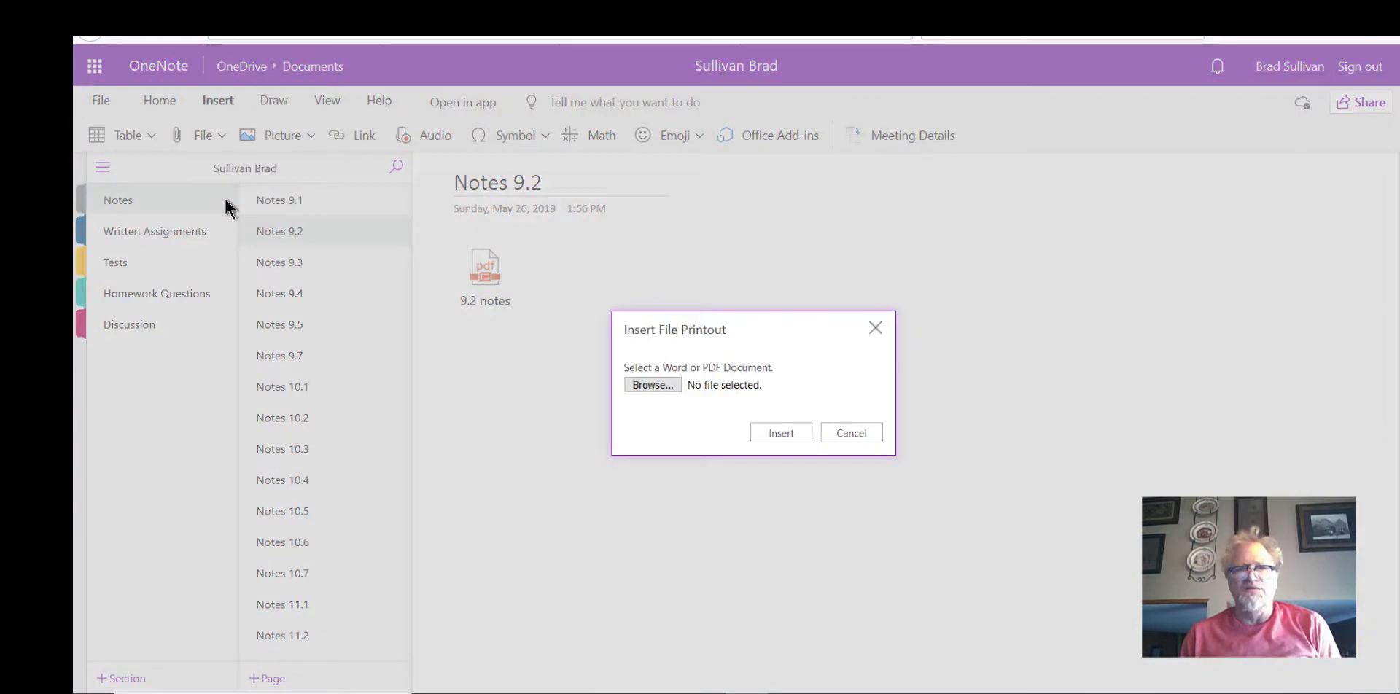
click(655, 381)
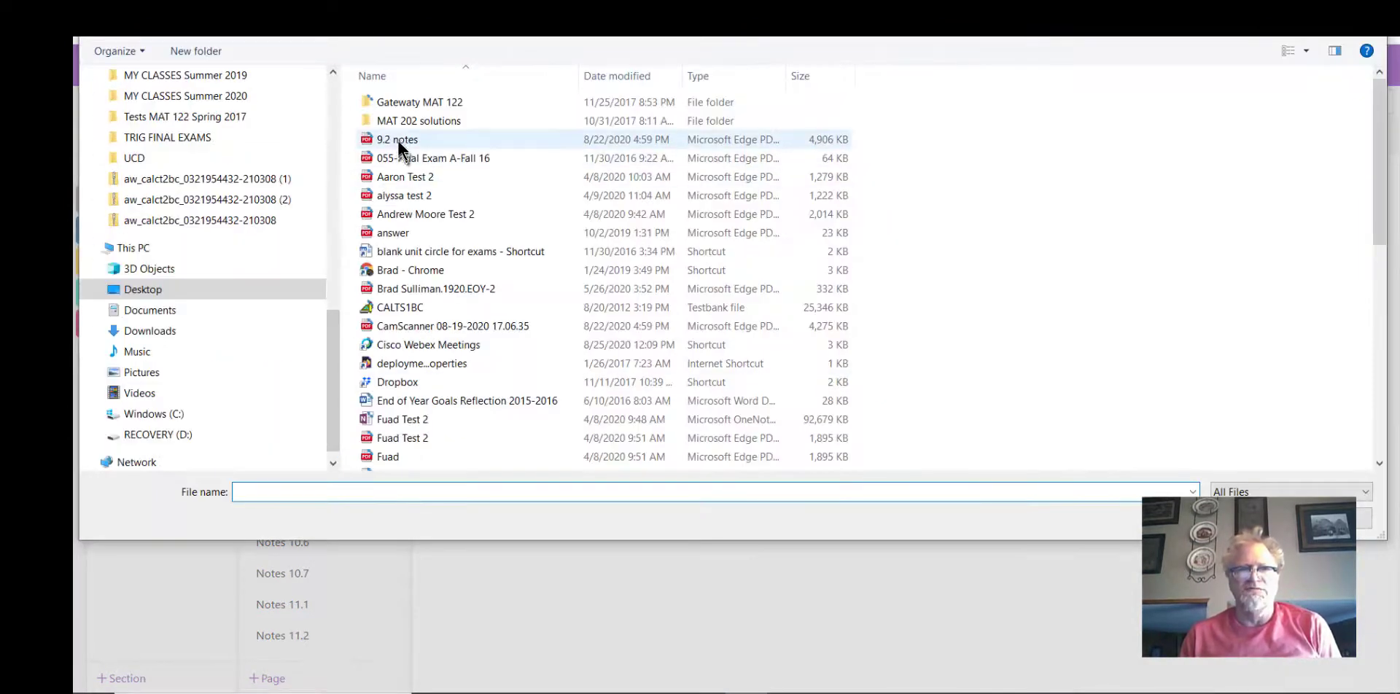
double_click(399, 143)
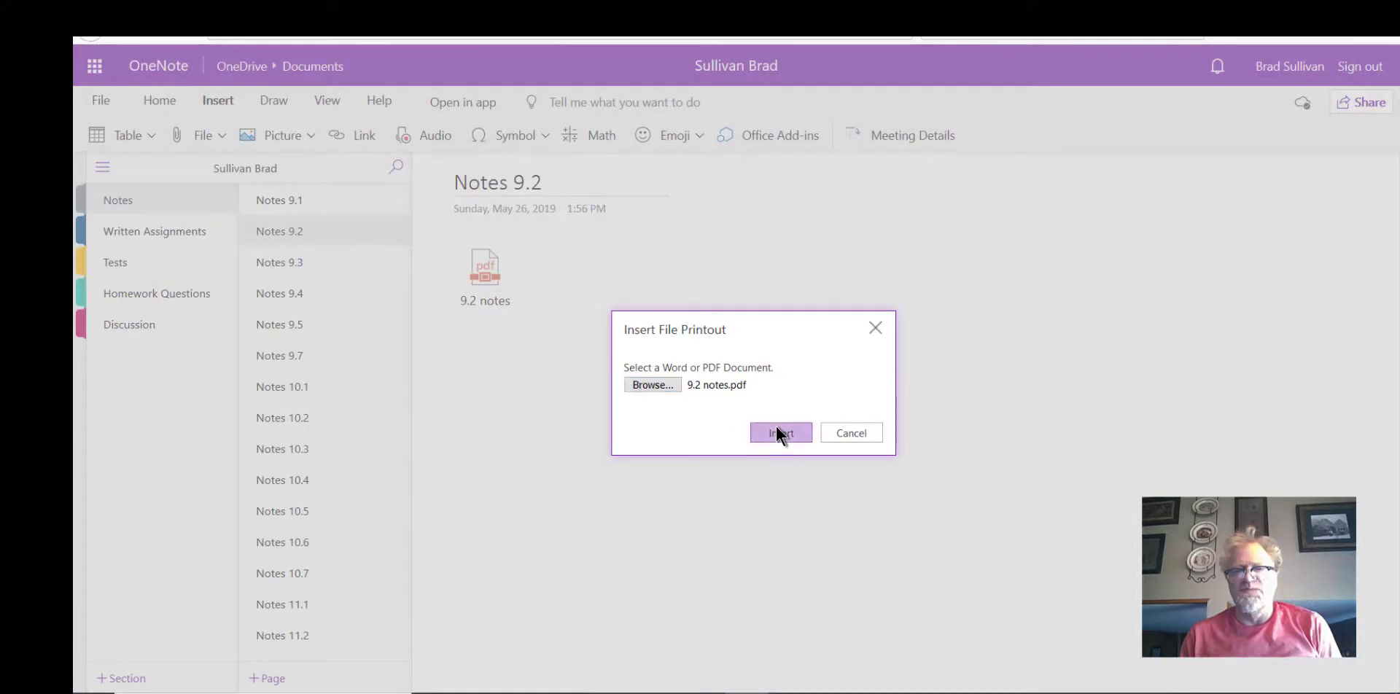
click(776, 430)
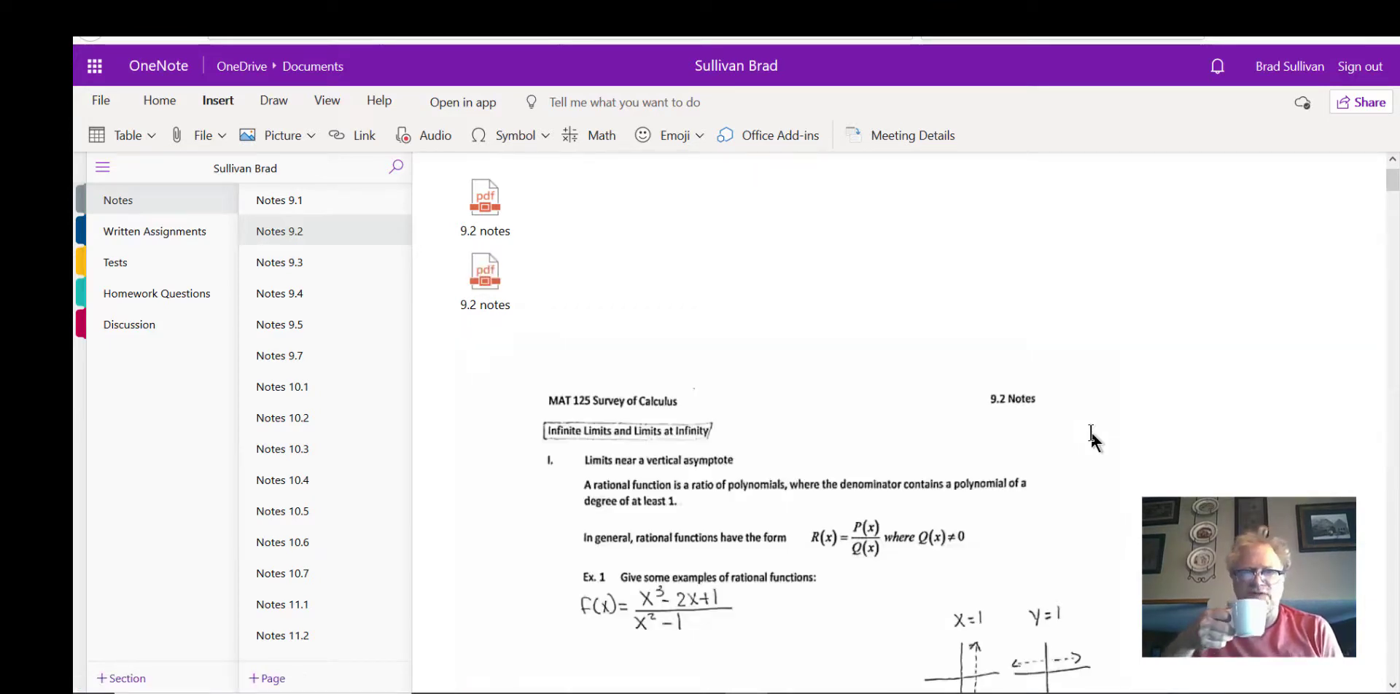
Look through the first pages of the inserted 9.2 notes printout and return to its beginning.
scroll(1100, 462, down, 6)
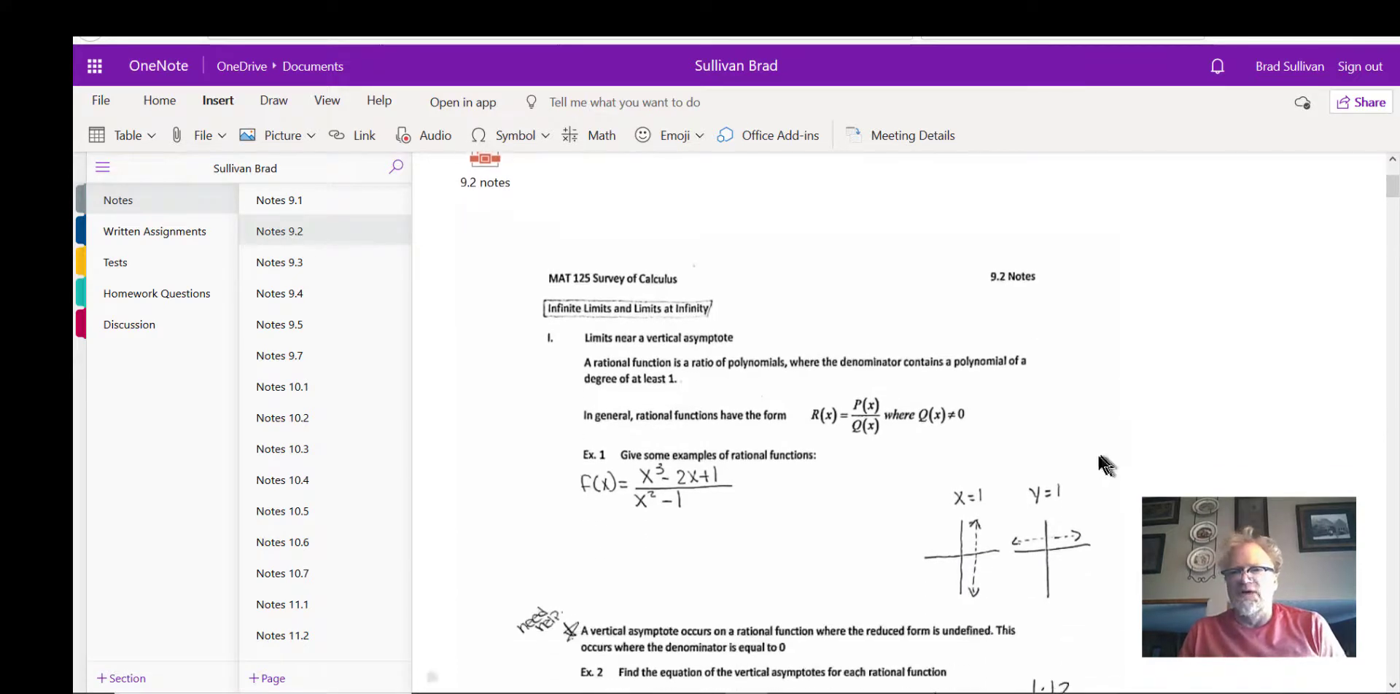
scroll(1115, 510, down, 6)
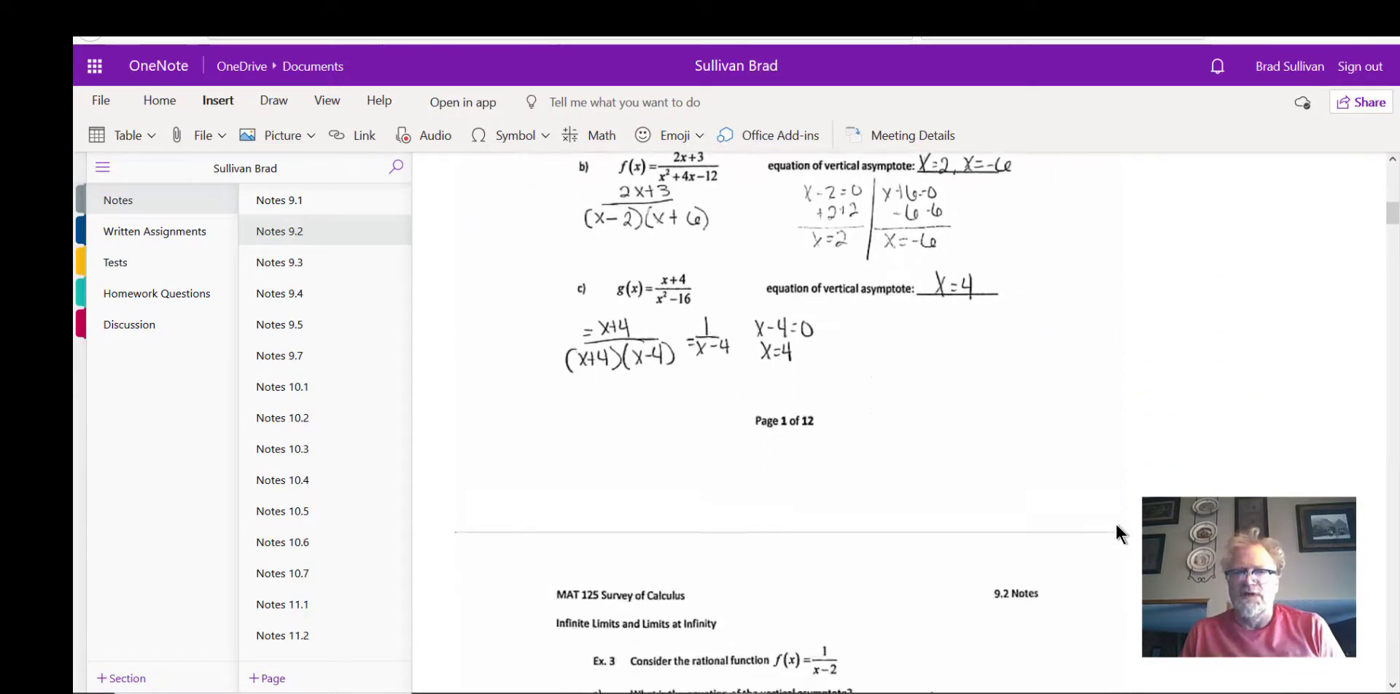
scroll(1232, 413, down, 1)
scroll(1235, 401, up, 2)
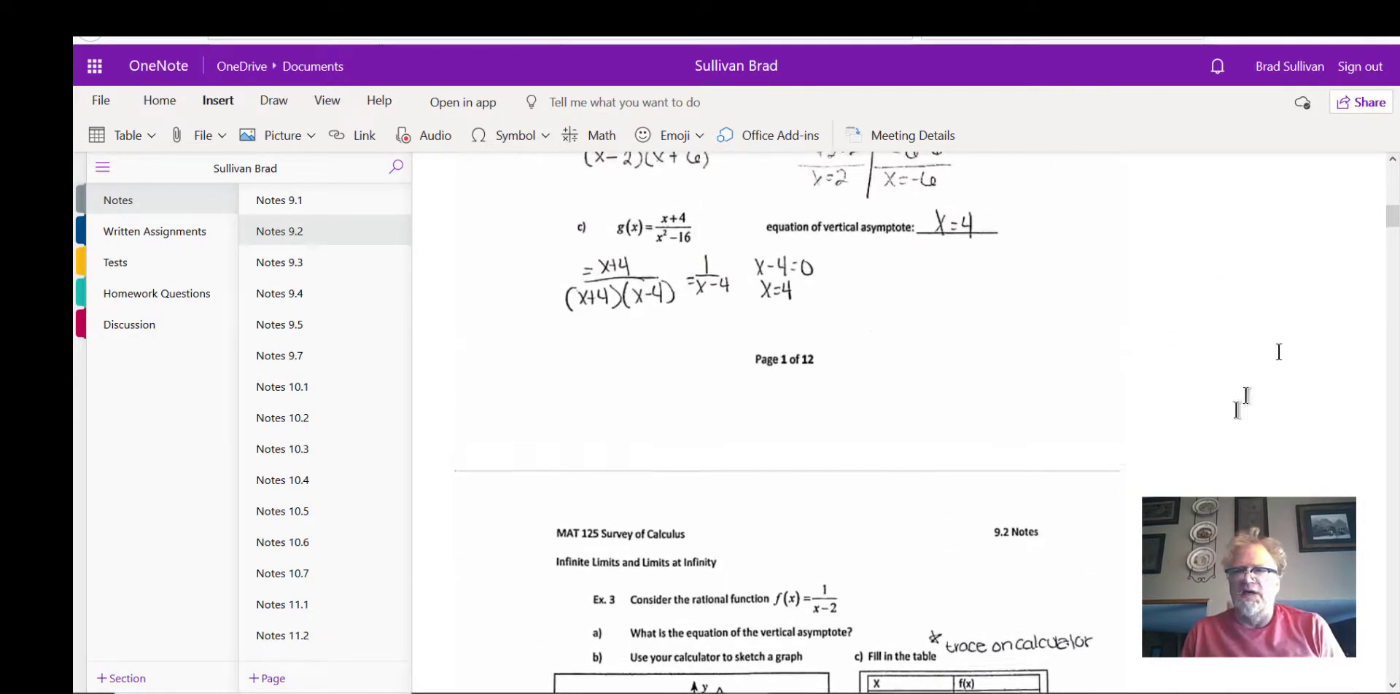
drag(1392, 216, 1381, 179)
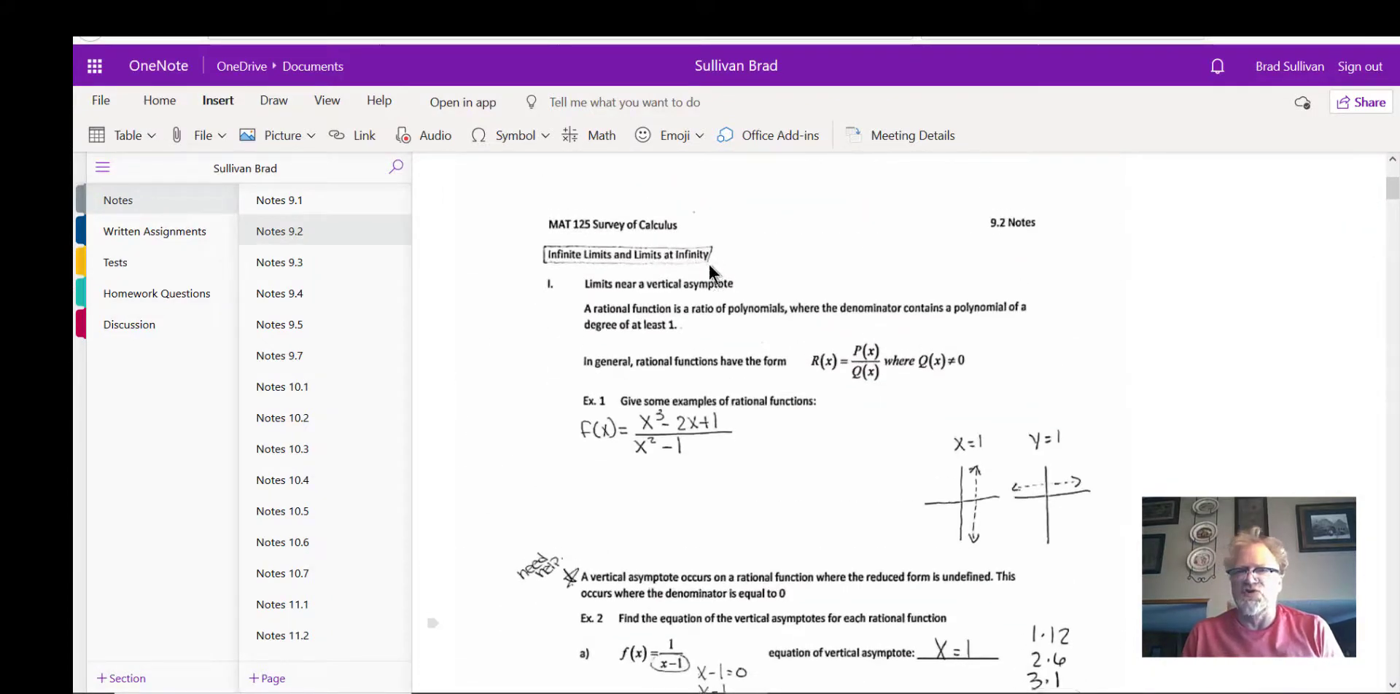
scroll(706, 228, up, 2)
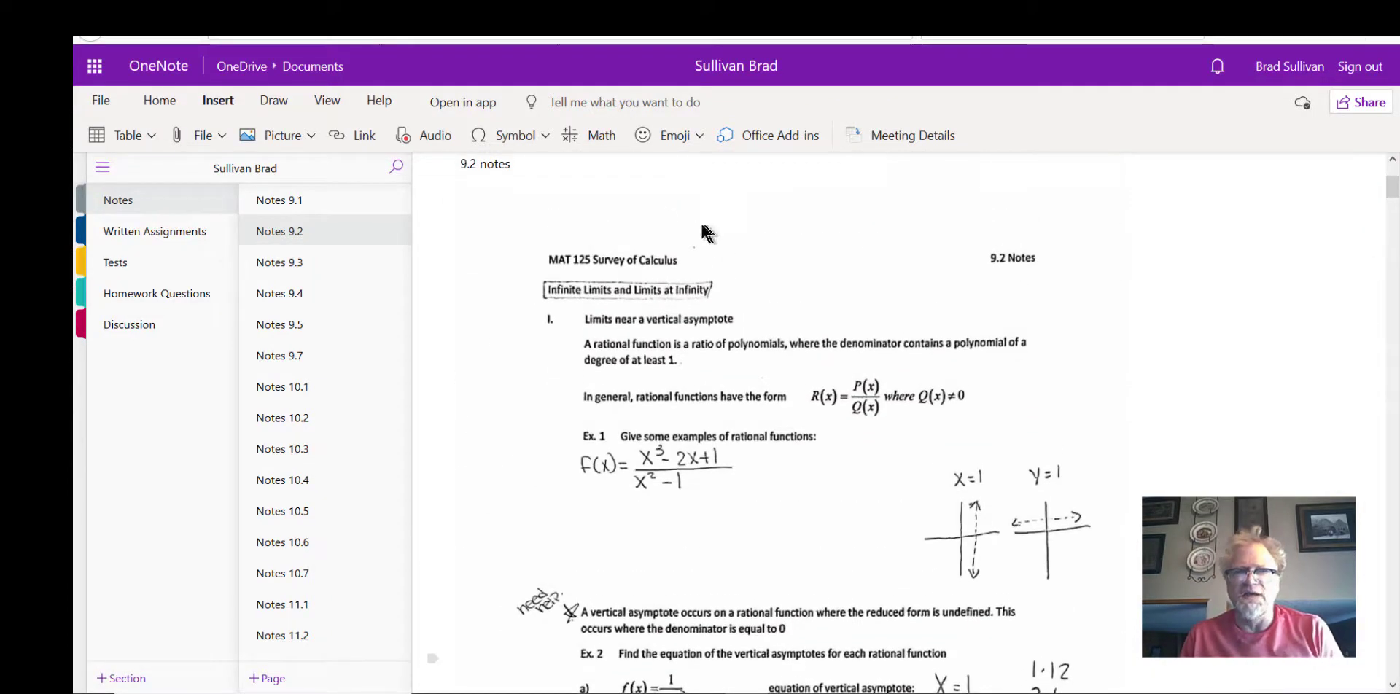
Draw three black check-mark strokes with the pen beside the PDF attachments on the Notes 9.2 page.
click(274, 101)
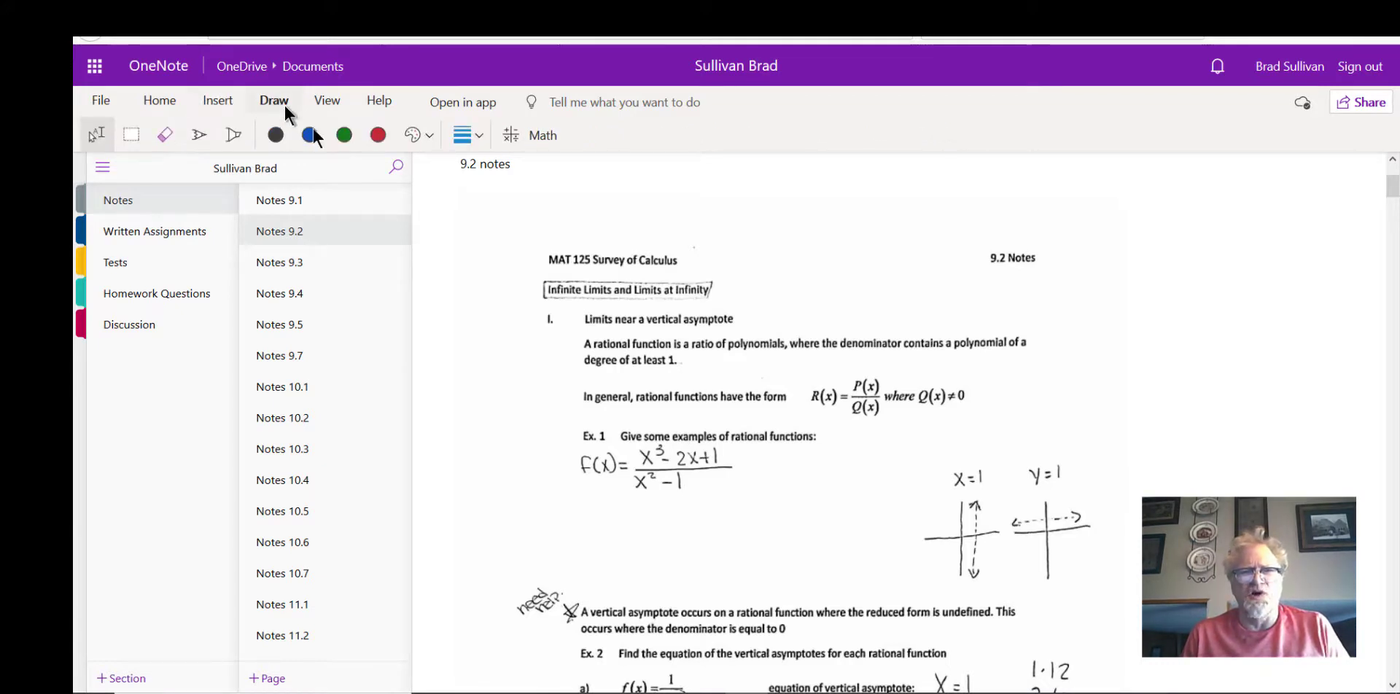
scroll(836, 226, down, 5)
click(820, 217)
scroll(772, 255, up, 3)
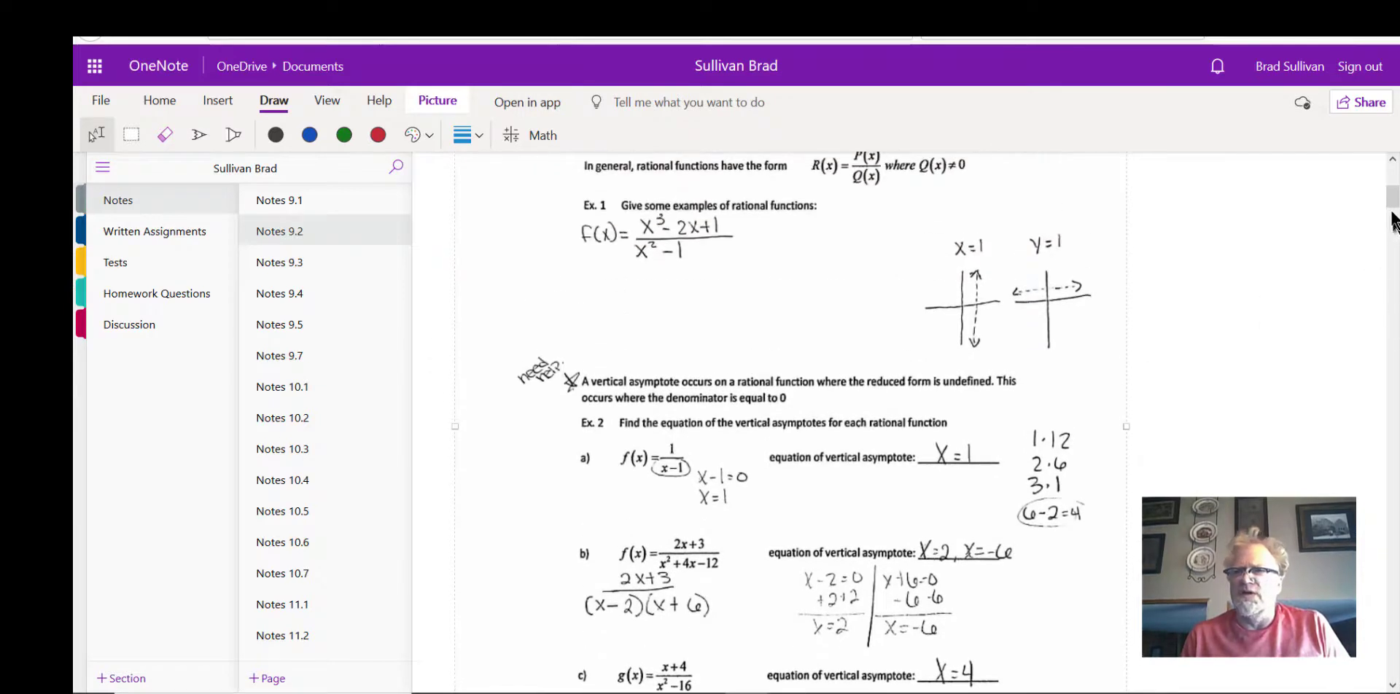
scroll(1392, 218, up, 6)
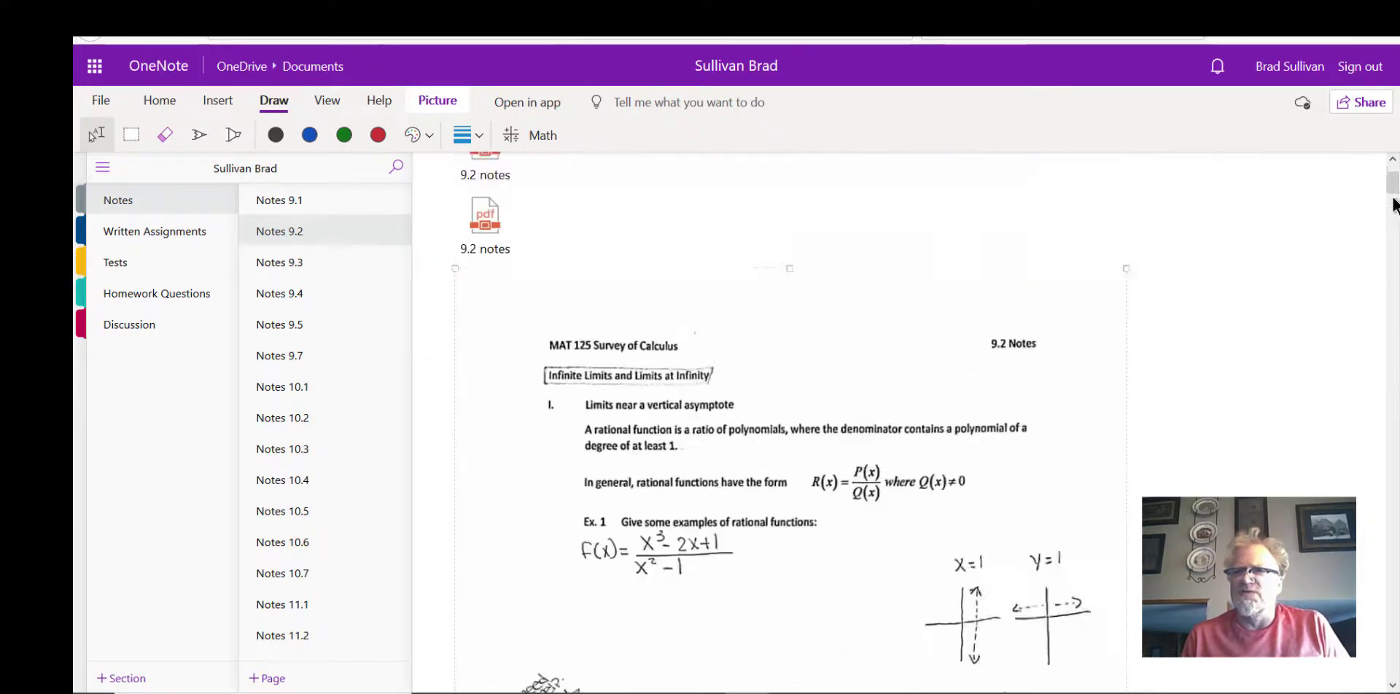
click(430, 135)
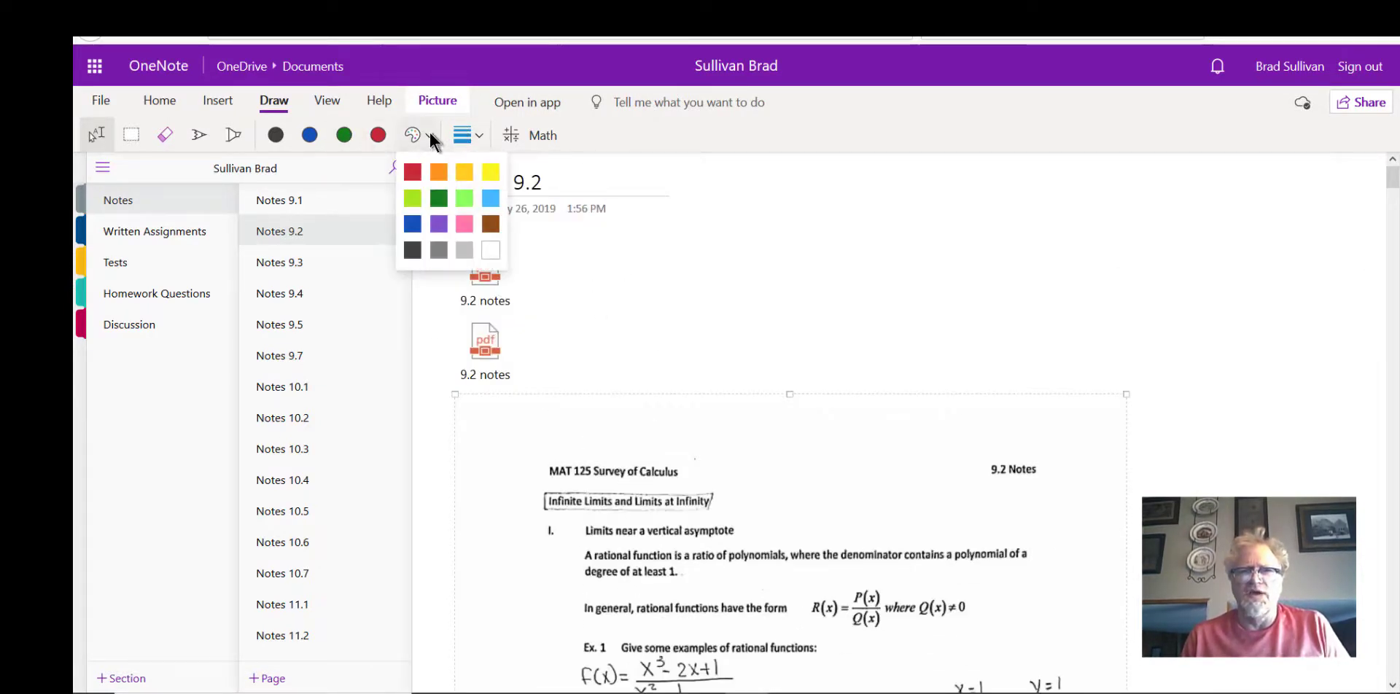
click(195, 136)
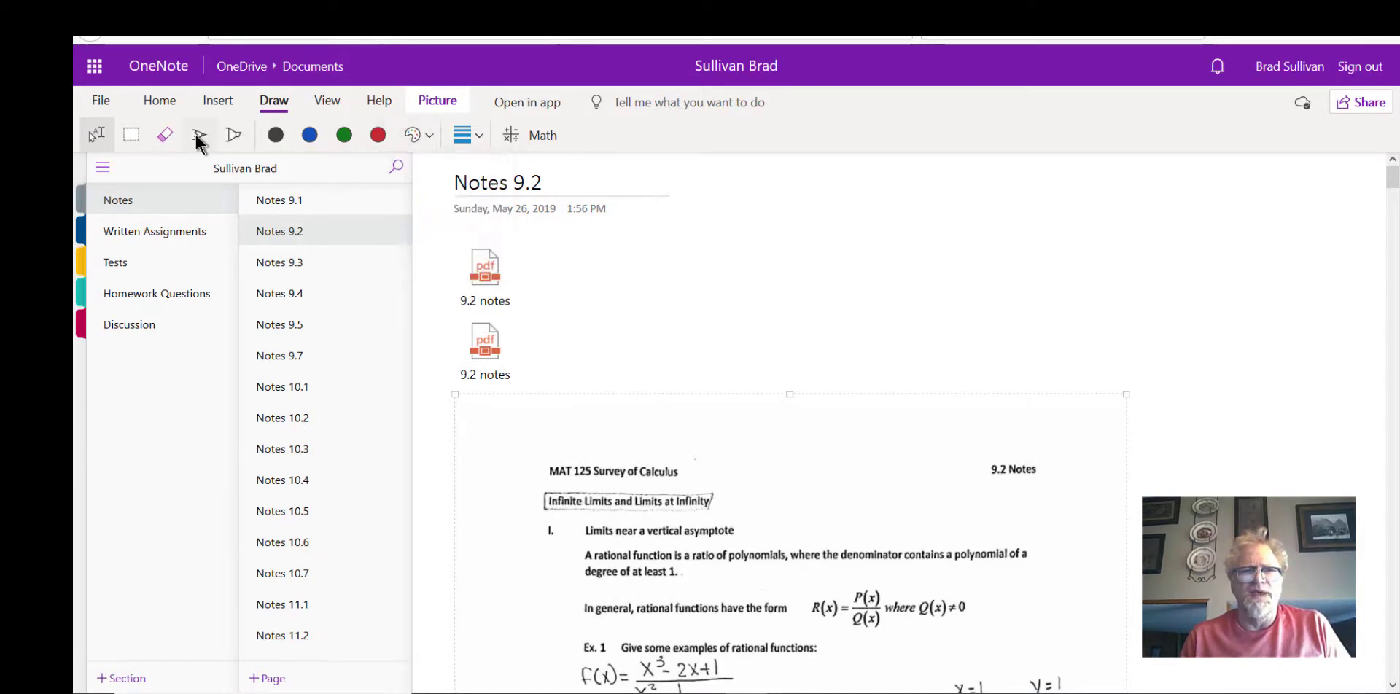
drag(659, 299, 660, 309)
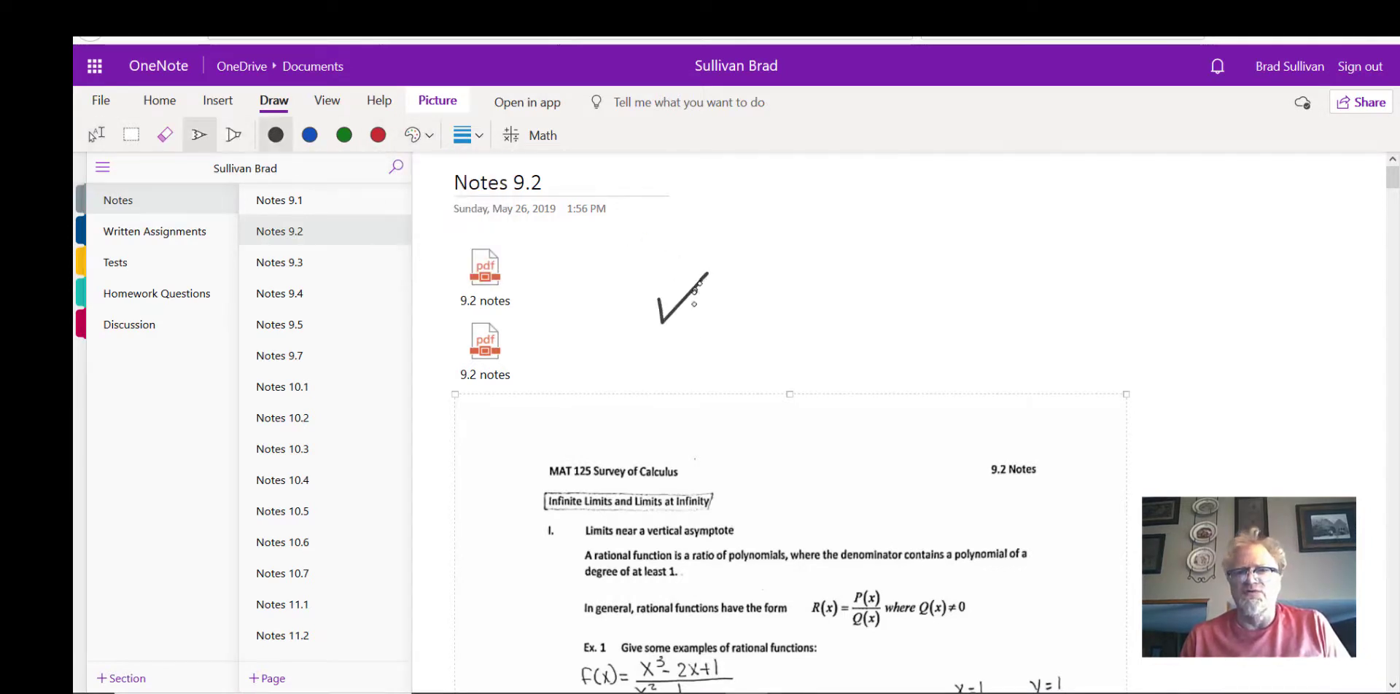
drag(687, 349, 776, 273)
drag(763, 373, 871, 312)
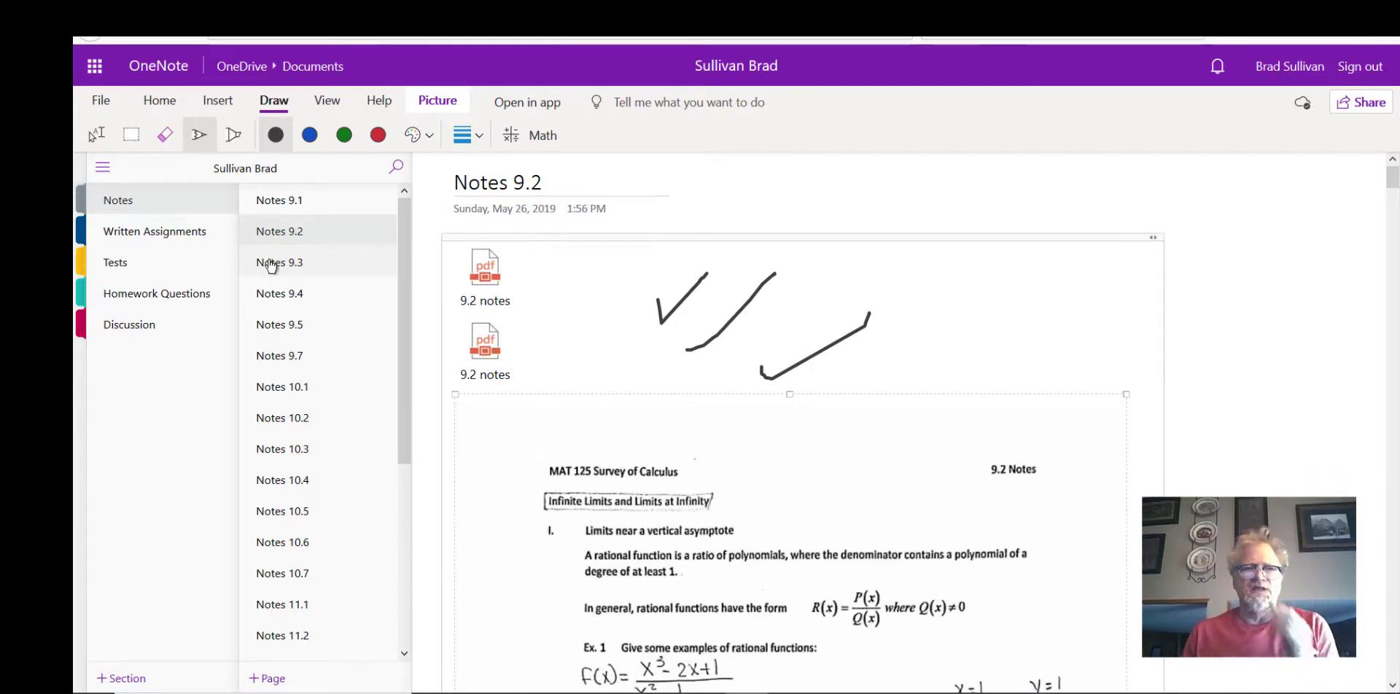
View the Notes 9.1 page, open Notes 9.3, switch from the pen to text selection, and place an empty text container below the date.
click(295, 203)
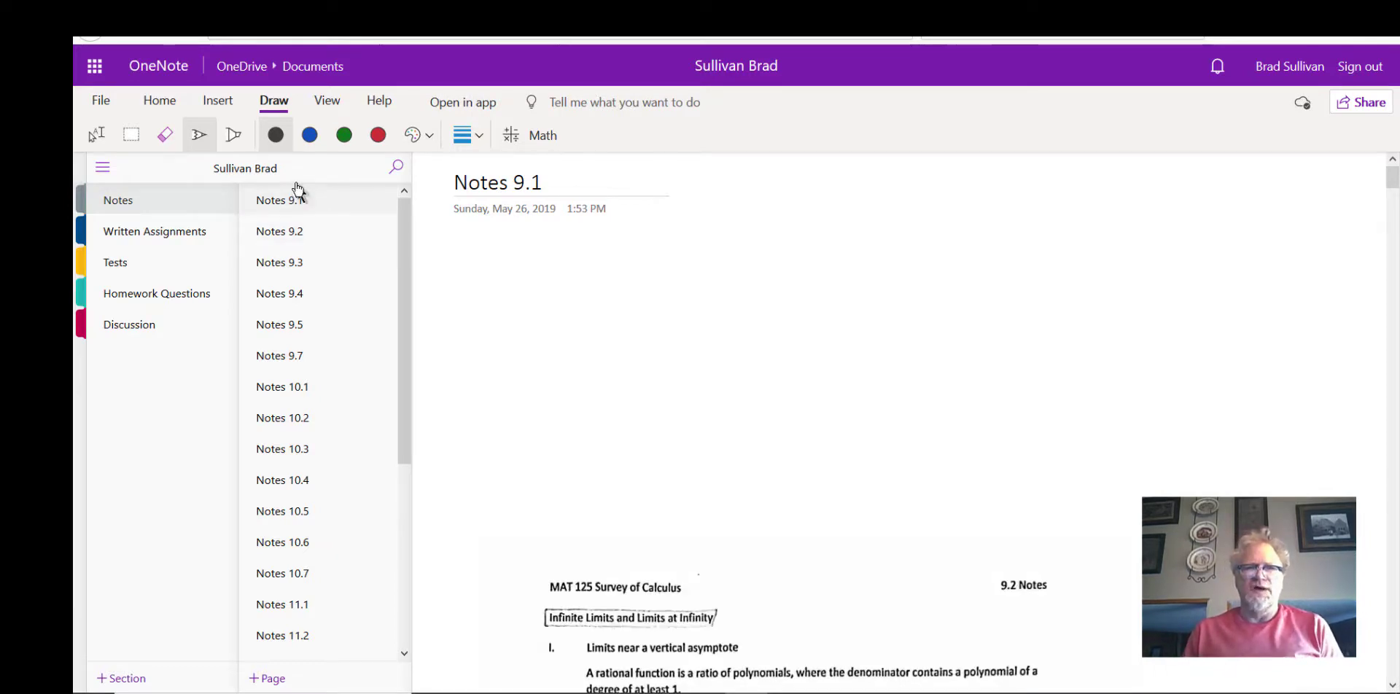
click(300, 261)
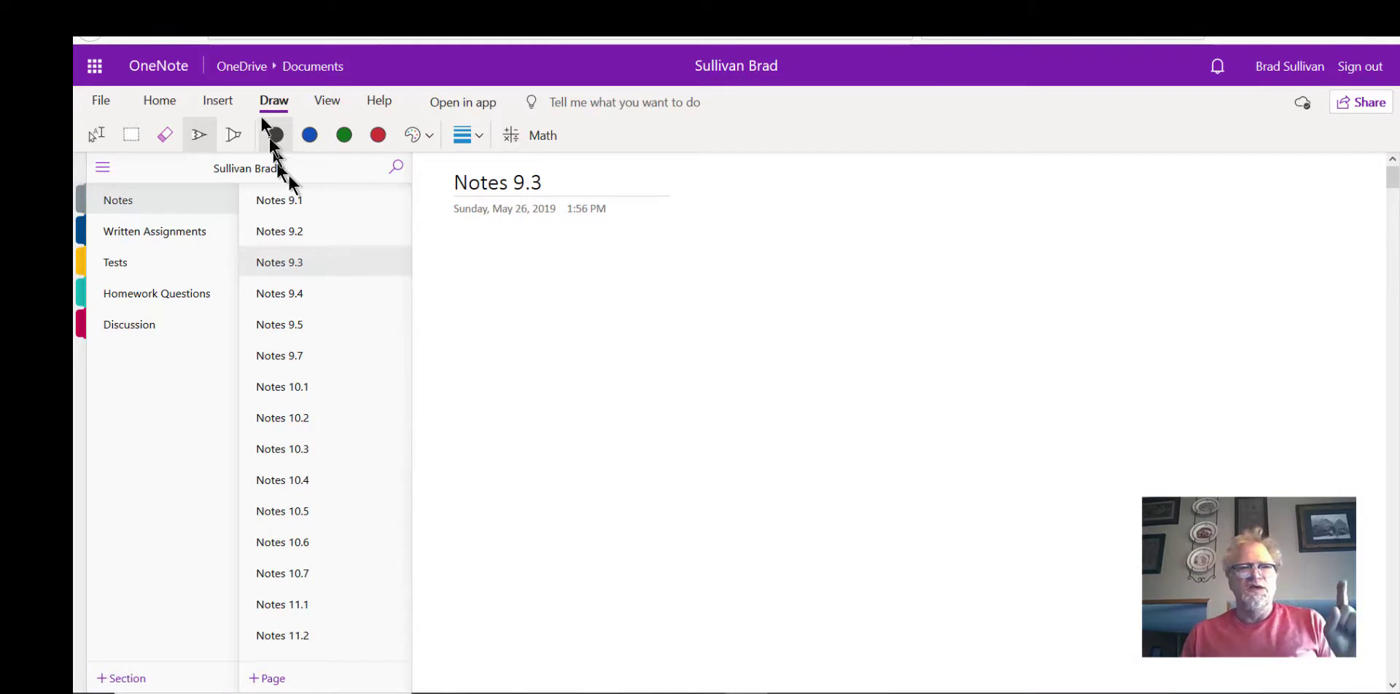
click(215, 103)
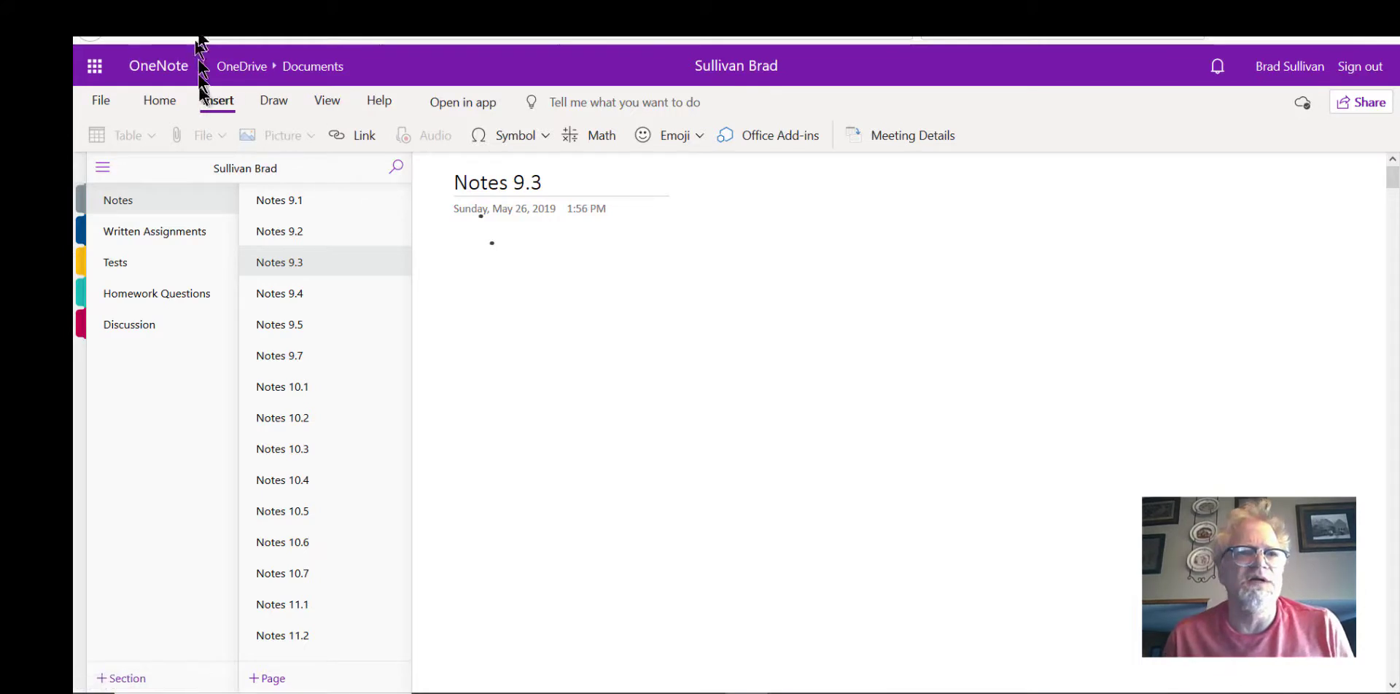
click(267, 100)
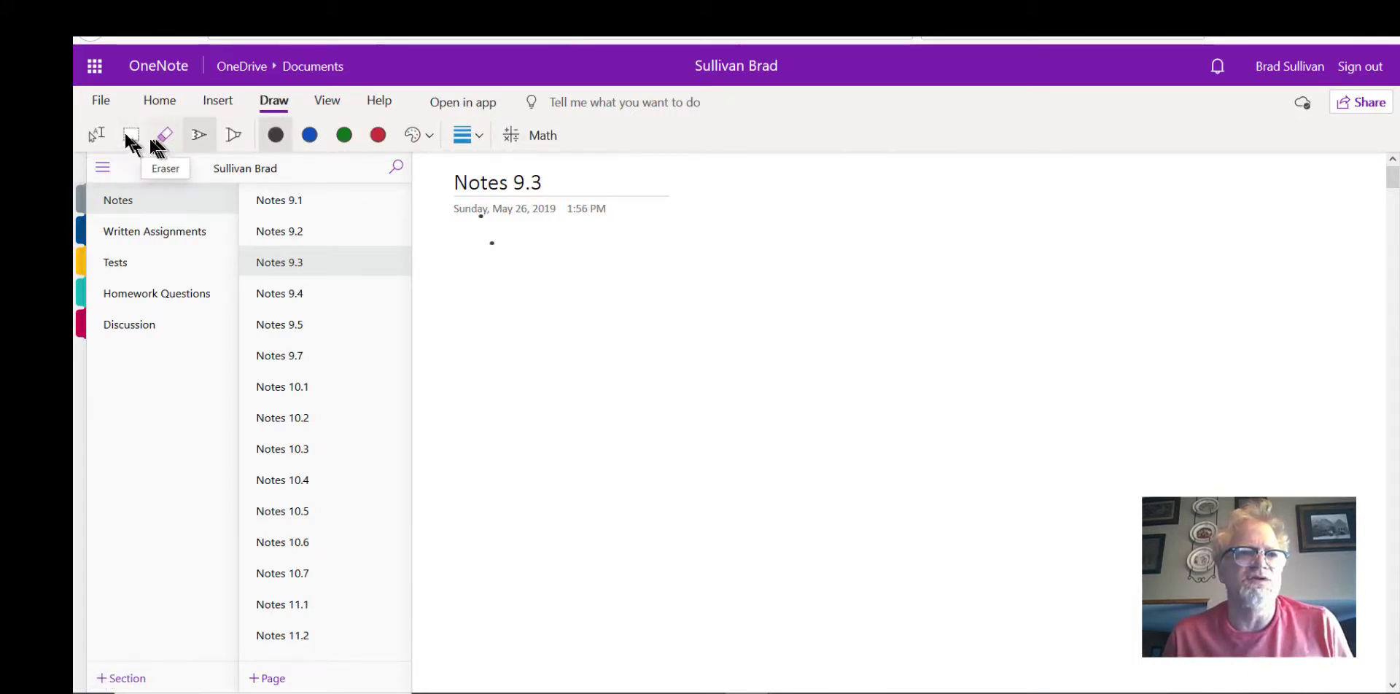
click(93, 137)
click(469, 250)
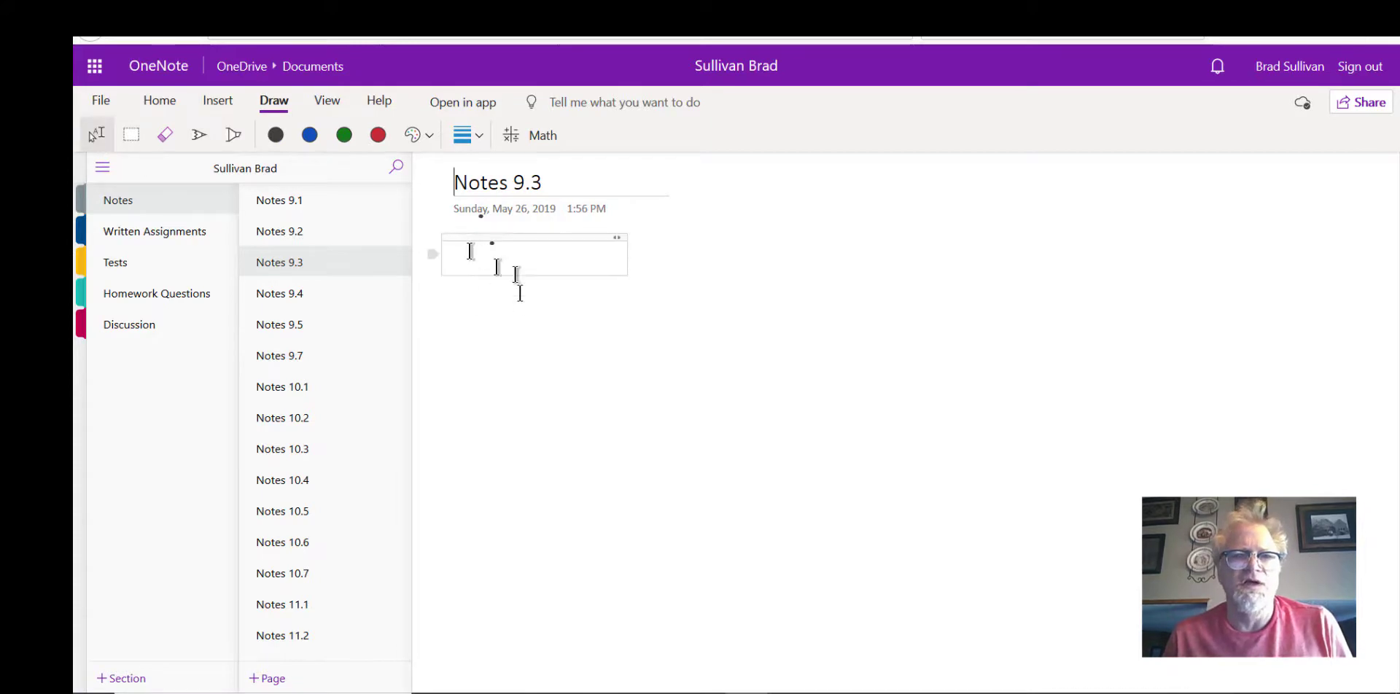
click(516, 340)
drag(506, 323, 477, 235)
click(216, 102)
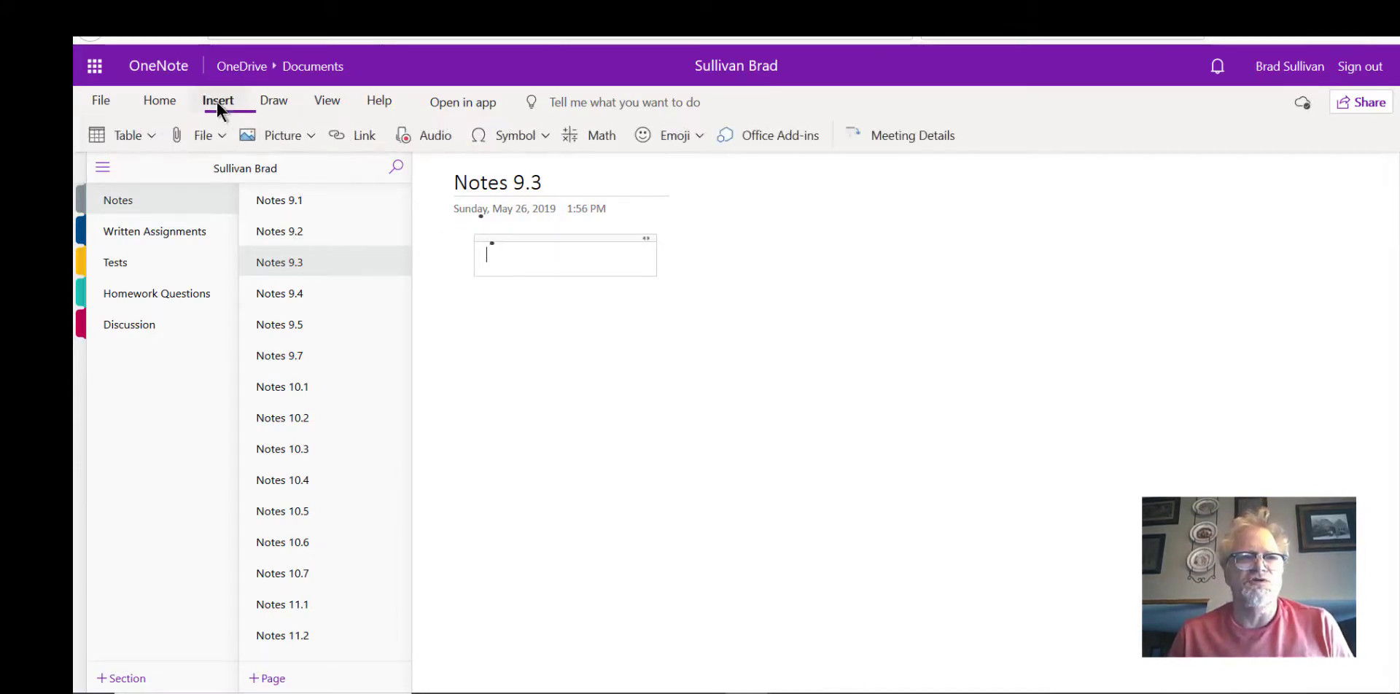
click(220, 136)
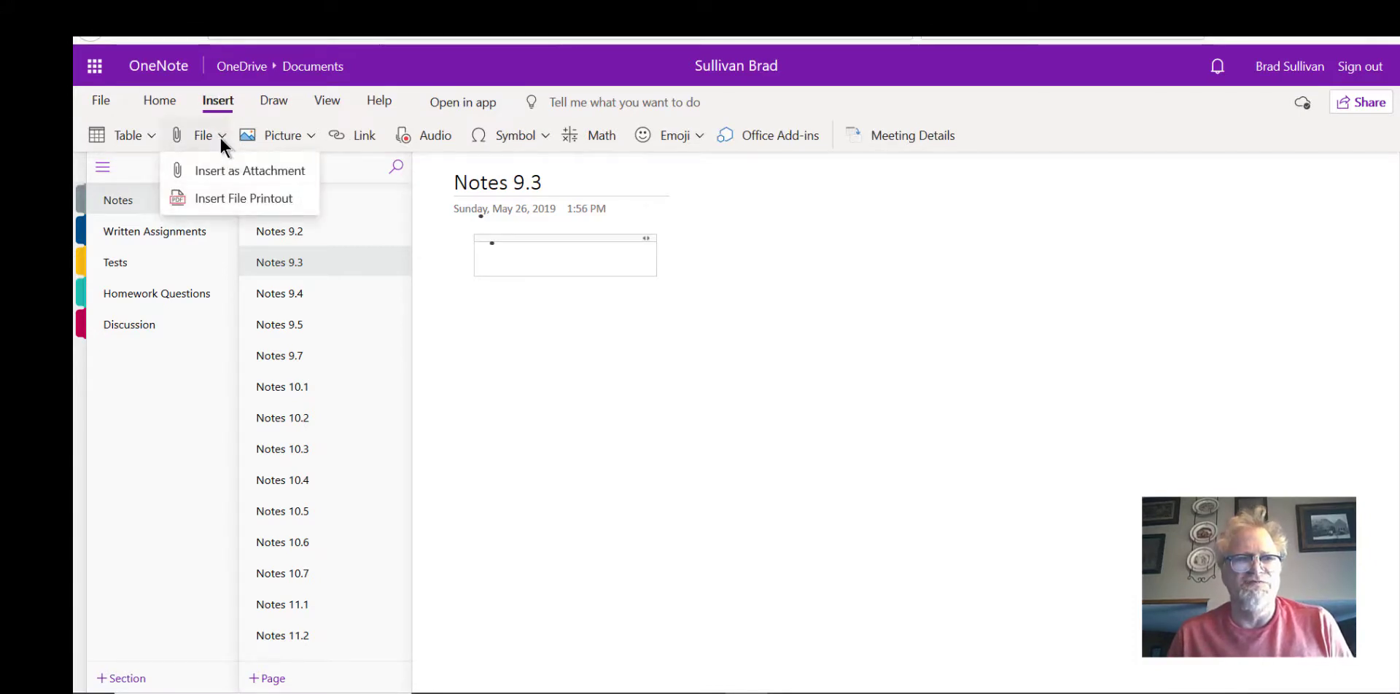
click(220, 198)
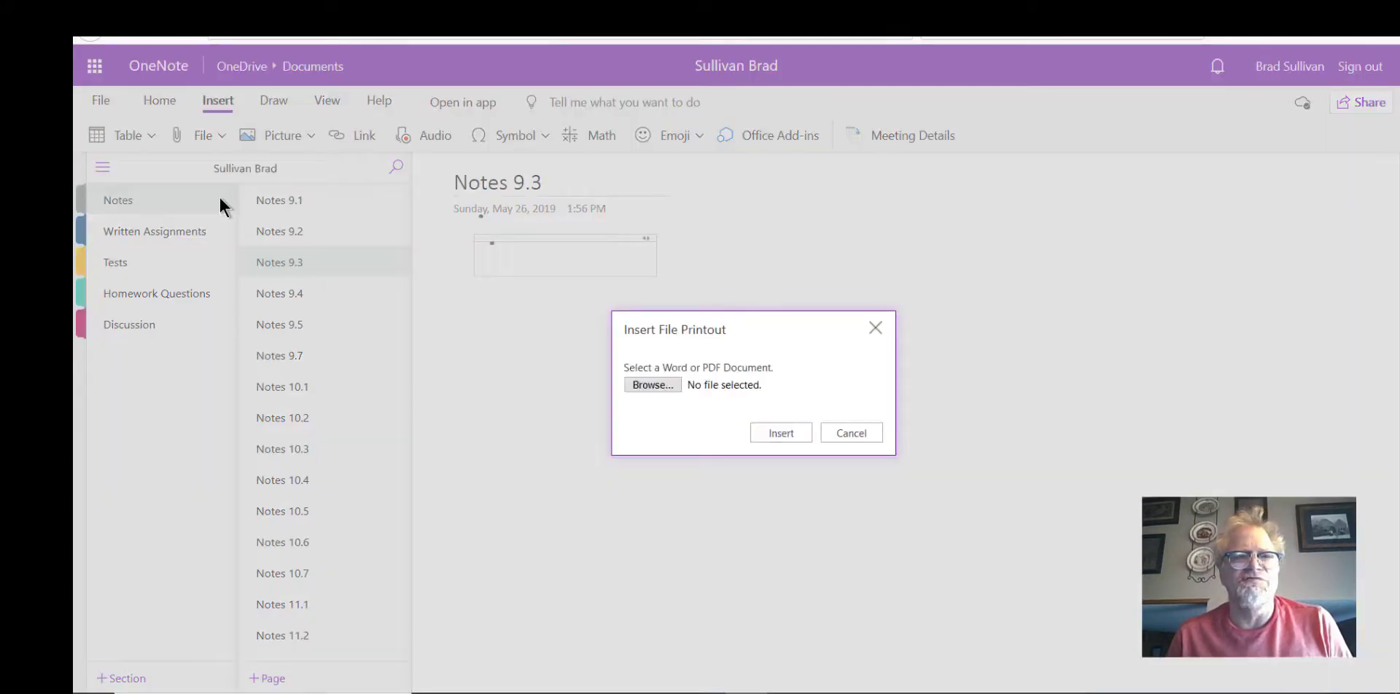
click(643, 379)
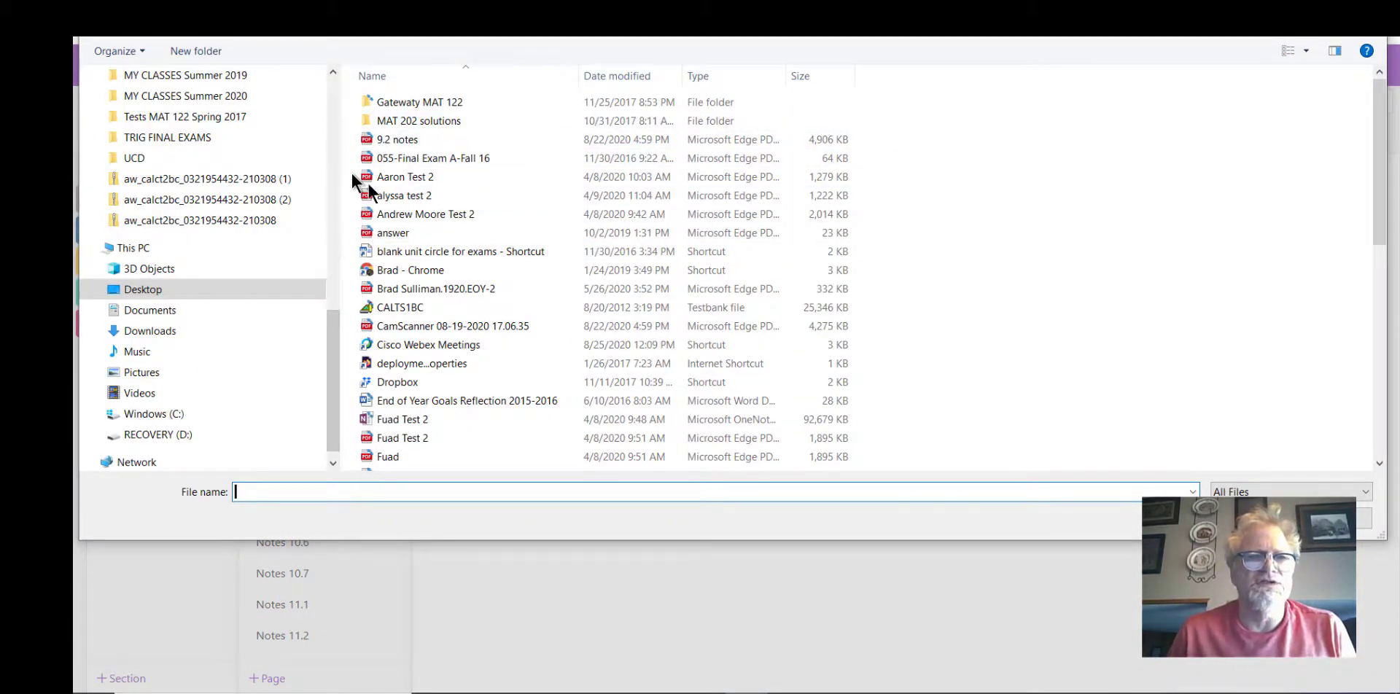
double_click(379, 137)
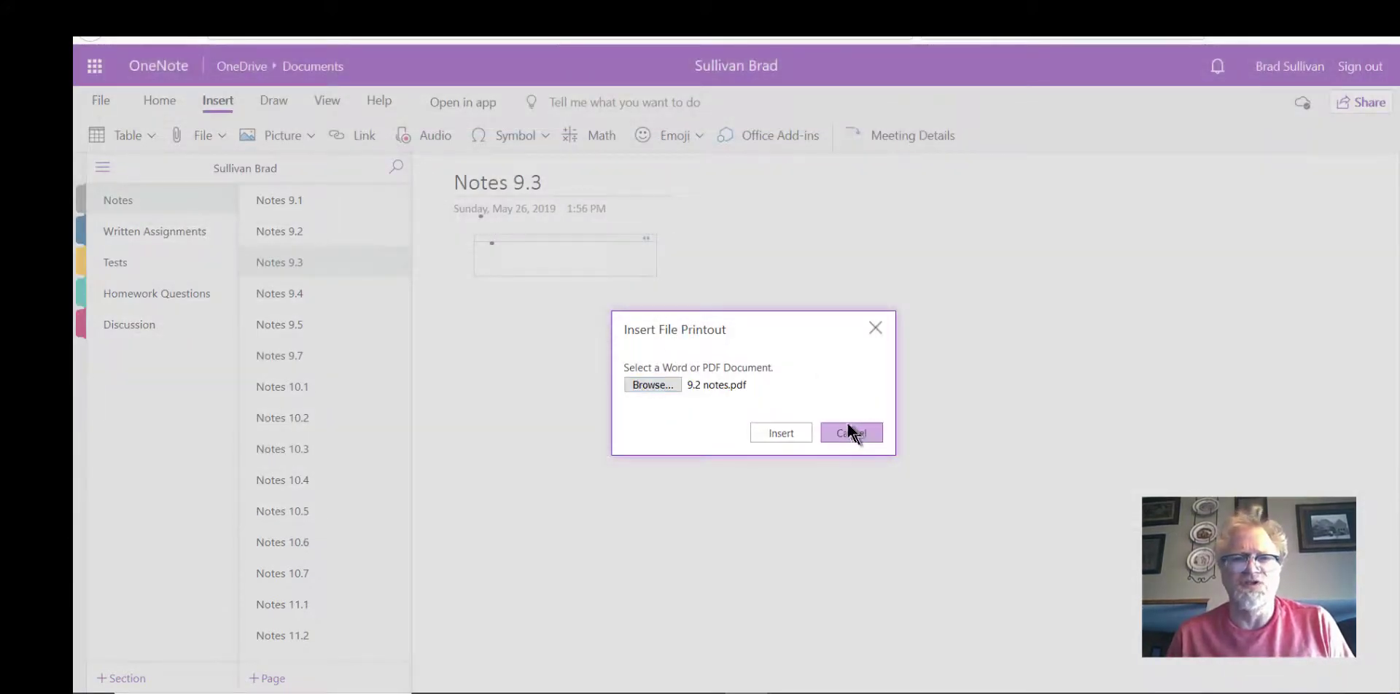
click(850, 431)
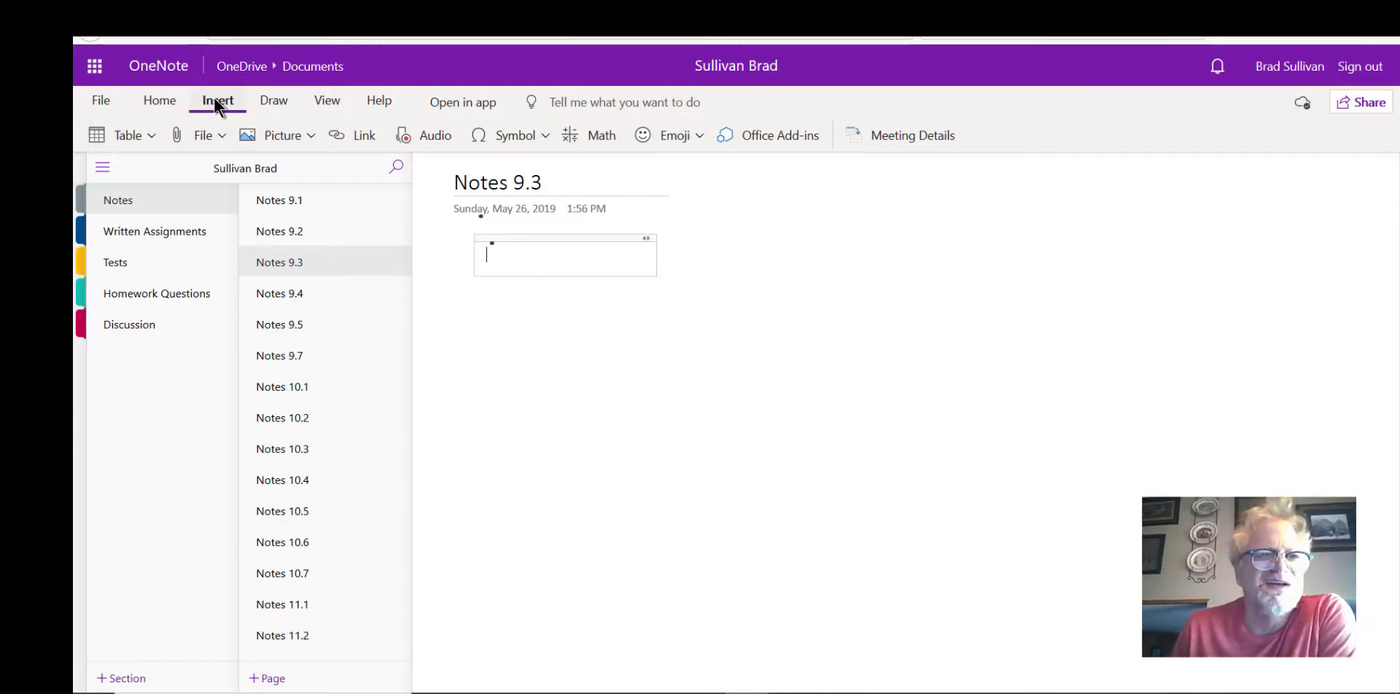
Start inserting a file printout on the Notes 9.3 page and browse to OneDrive's CAPTAIN, Spring 2019, MAT 125, Ch. 9 folder.
click(221, 133)
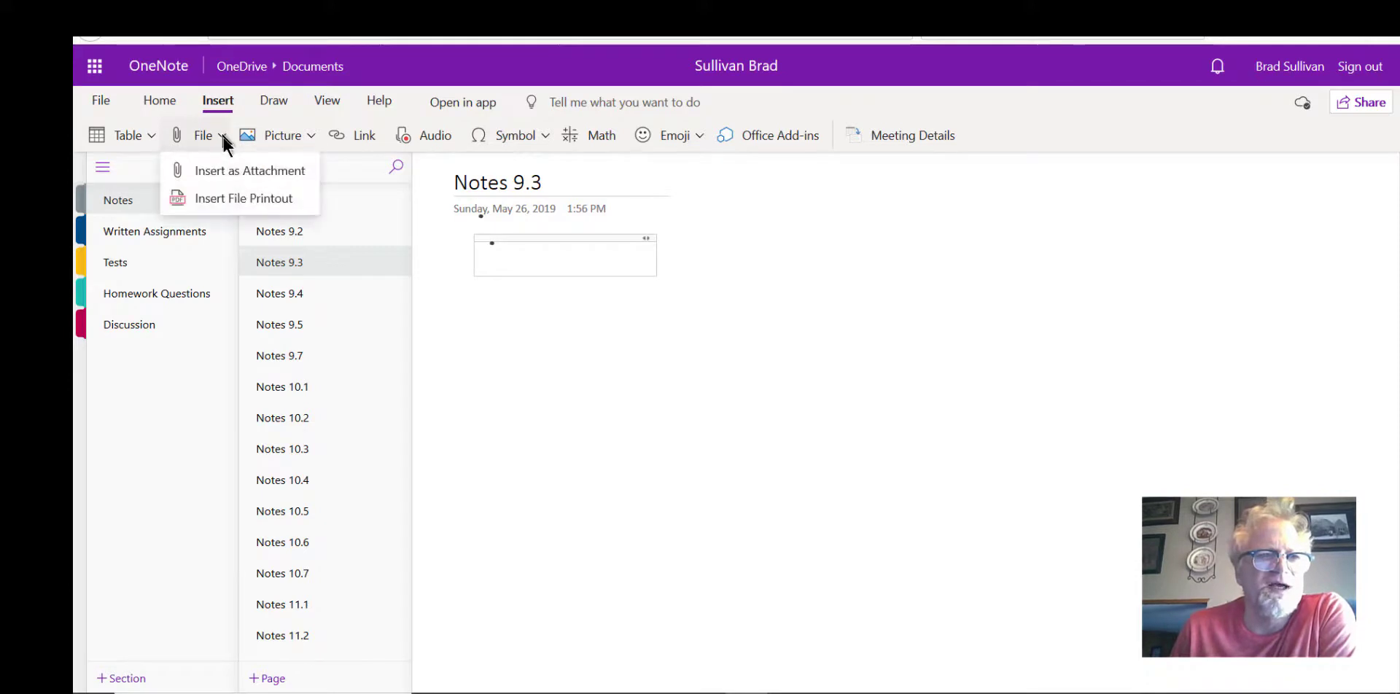
click(223, 199)
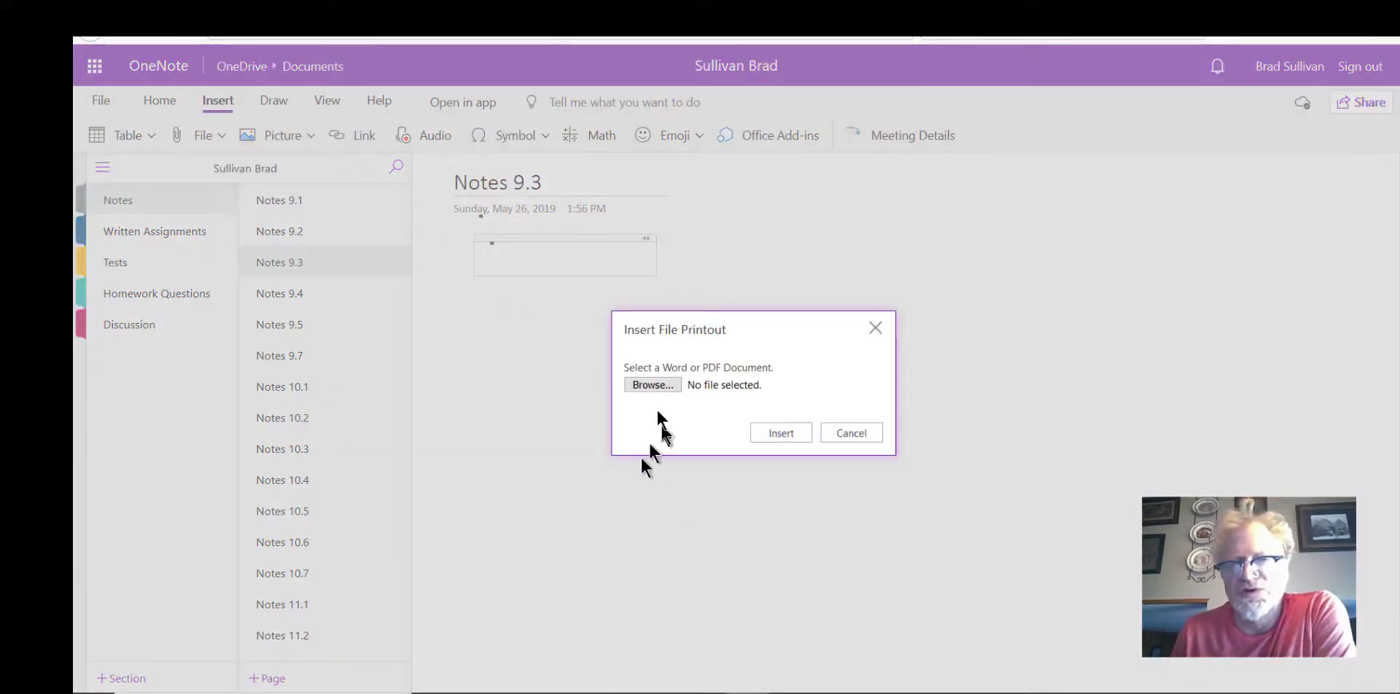
click(653, 385)
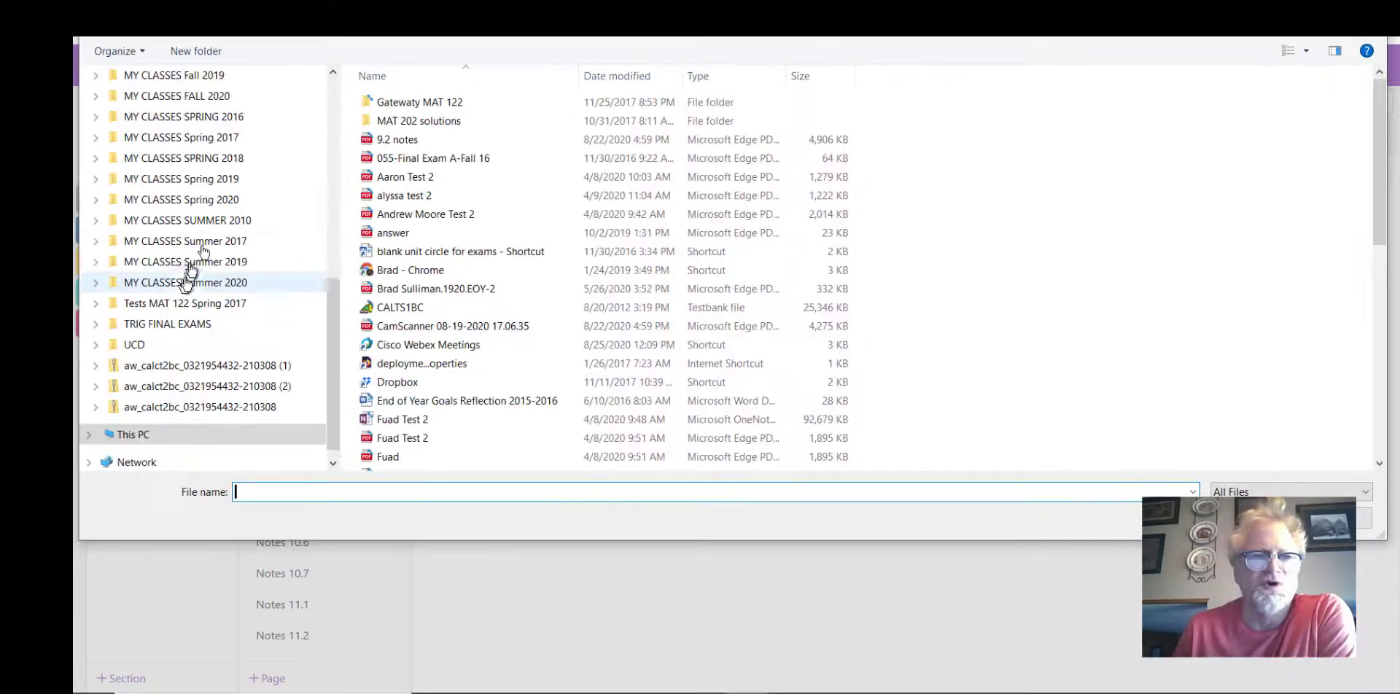
drag(334, 357, 334, 212)
click(218, 172)
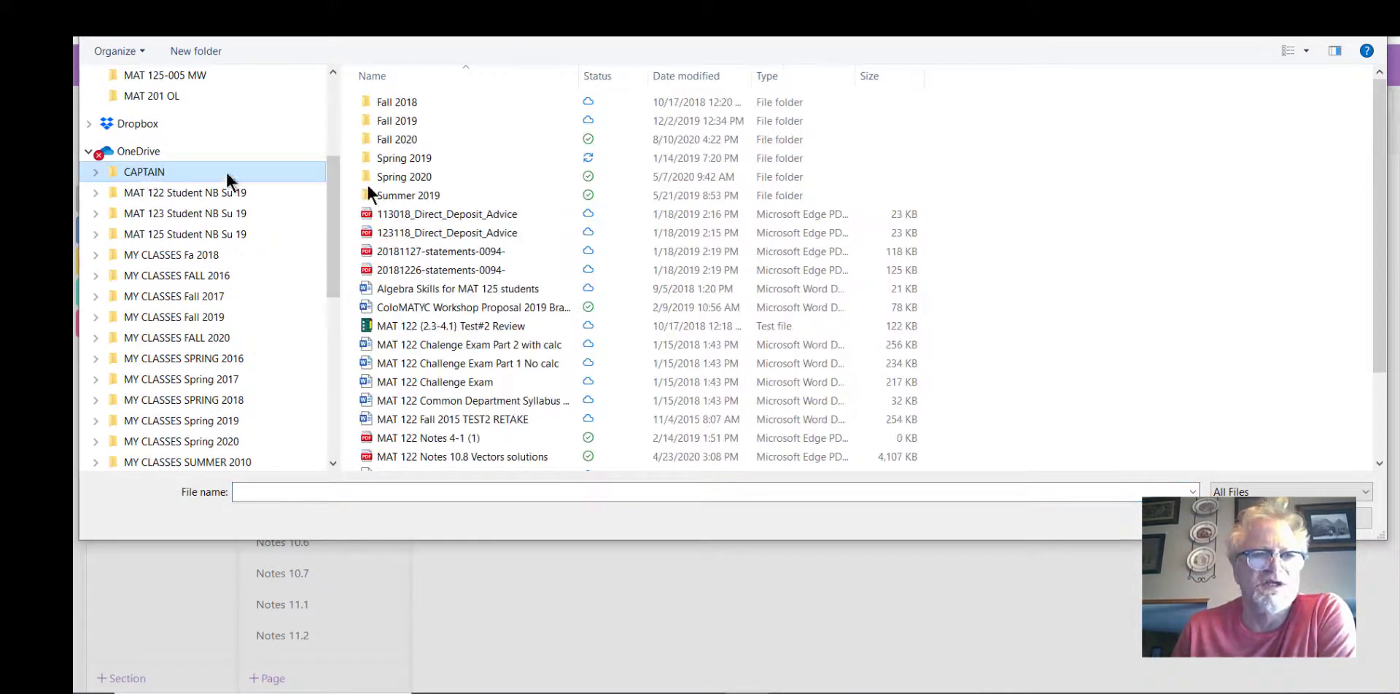
double_click(418, 158)
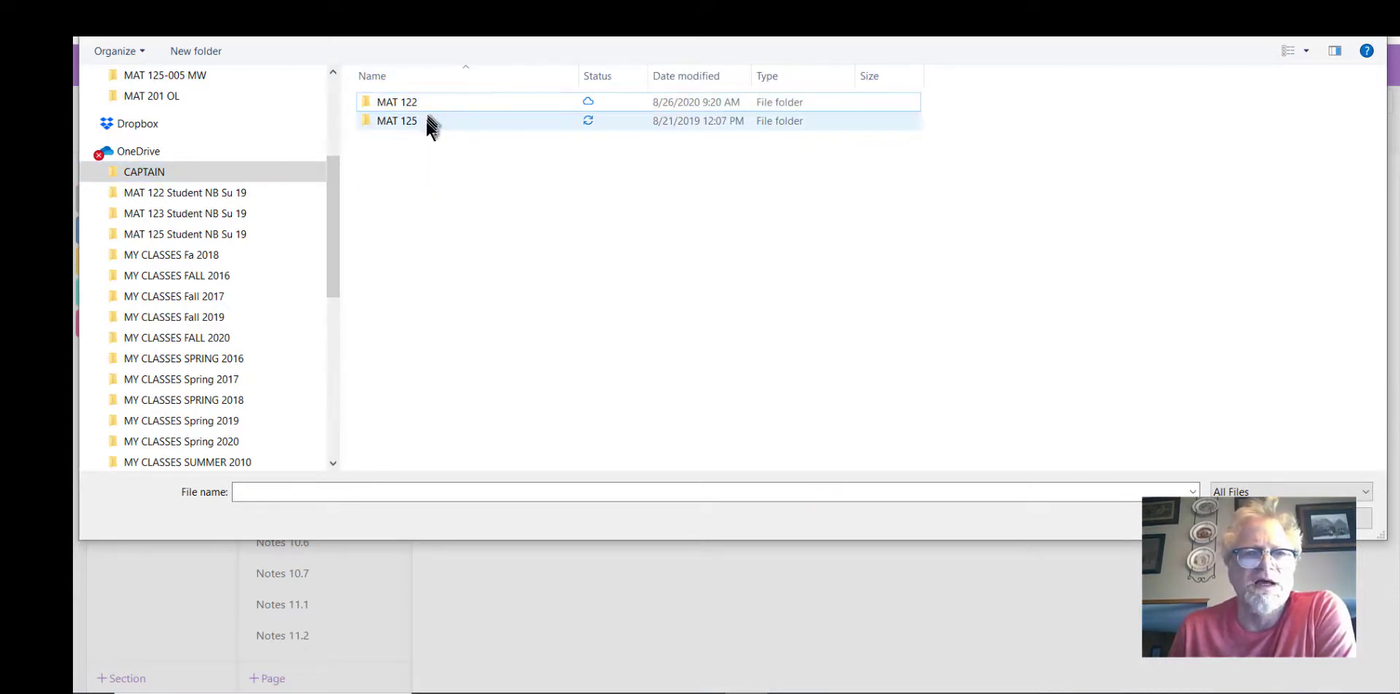
click(426, 121)
double_click(425, 121)
double_click(403, 101)
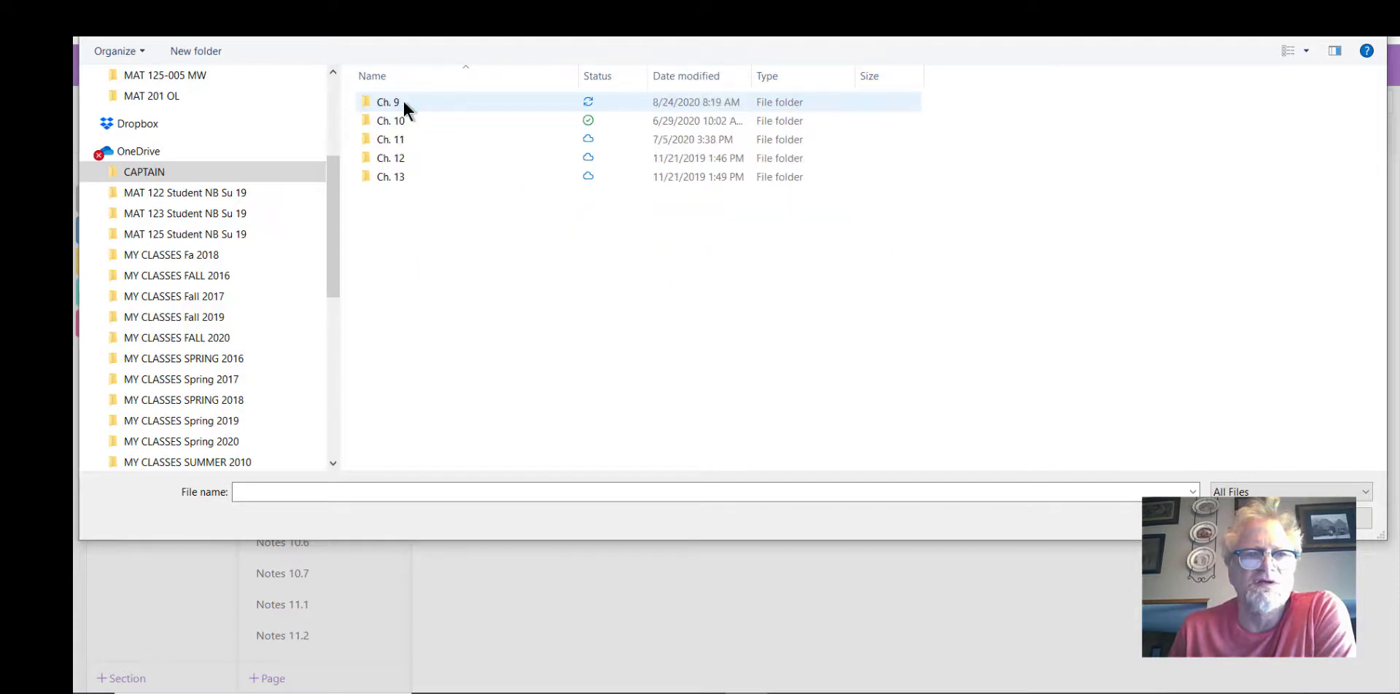
double_click(387, 101)
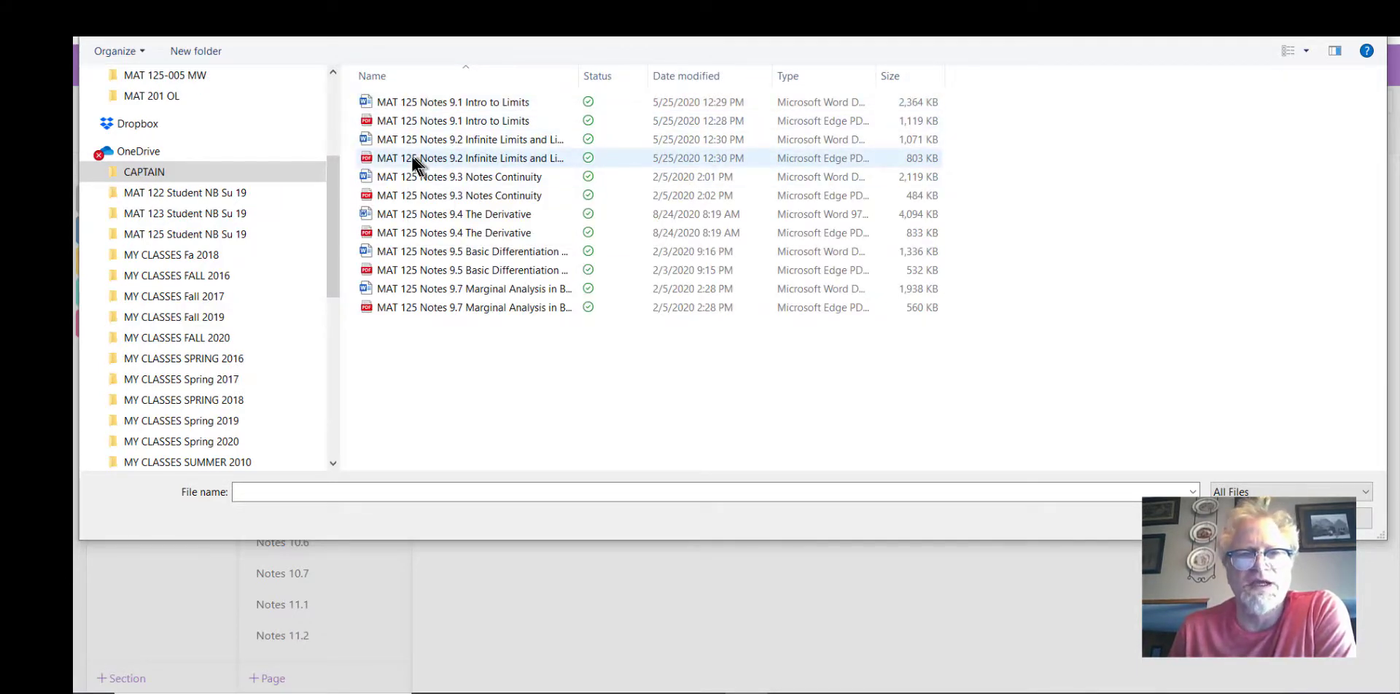
Insert MAT 125 Notes 9.3 Notes Continuity.pdf as the file printout and return to its beginning.
double_click(425, 195)
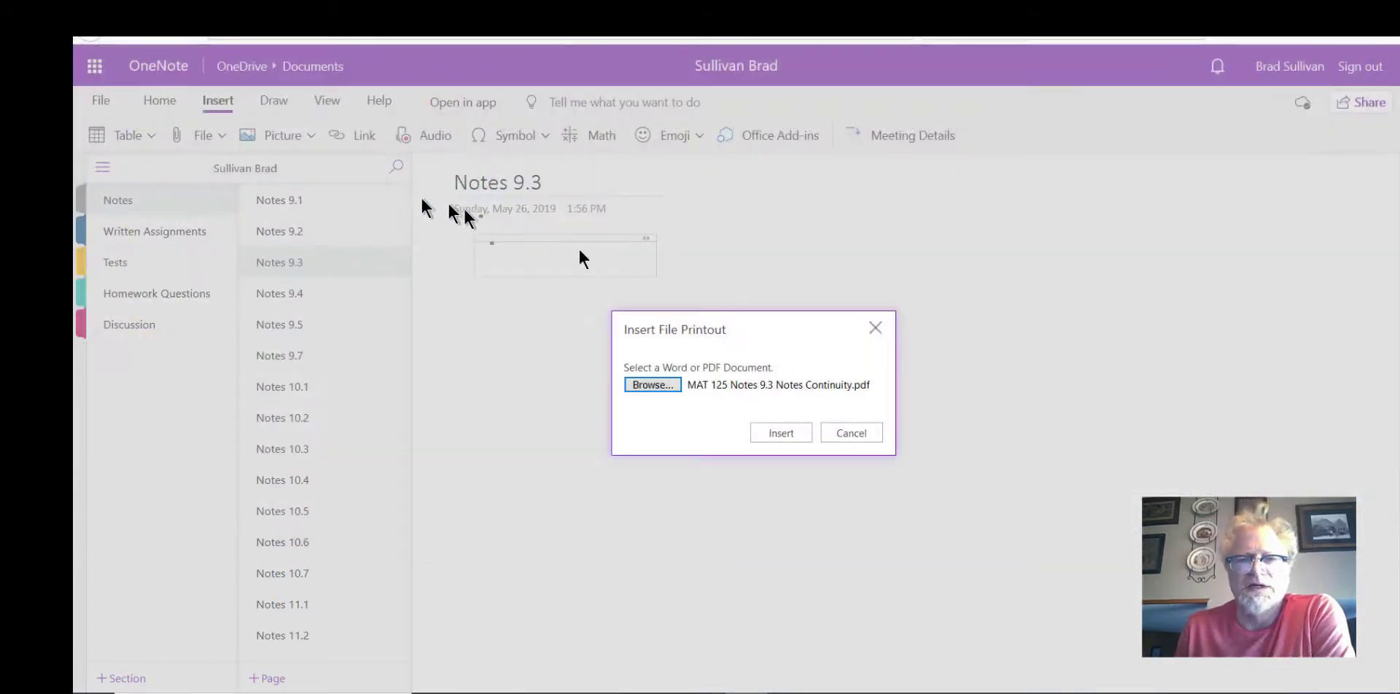
click(786, 435)
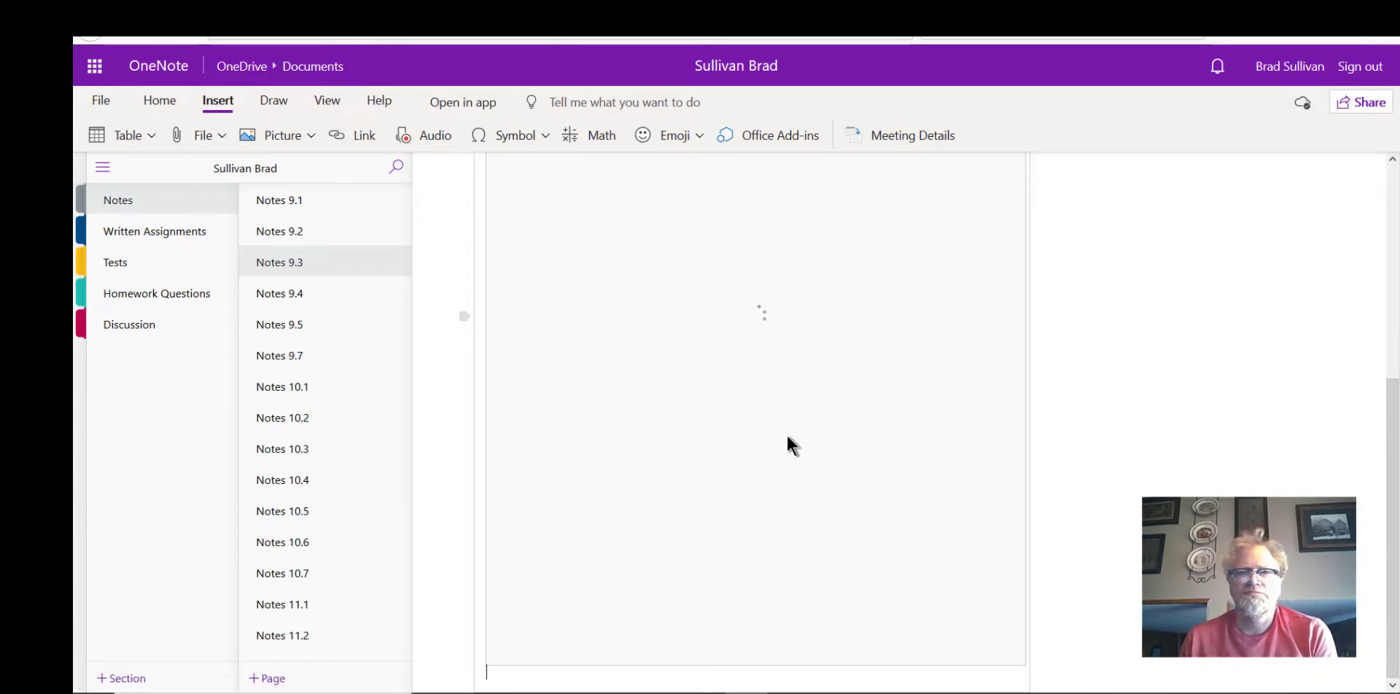
scroll(828, 444, up, 4)
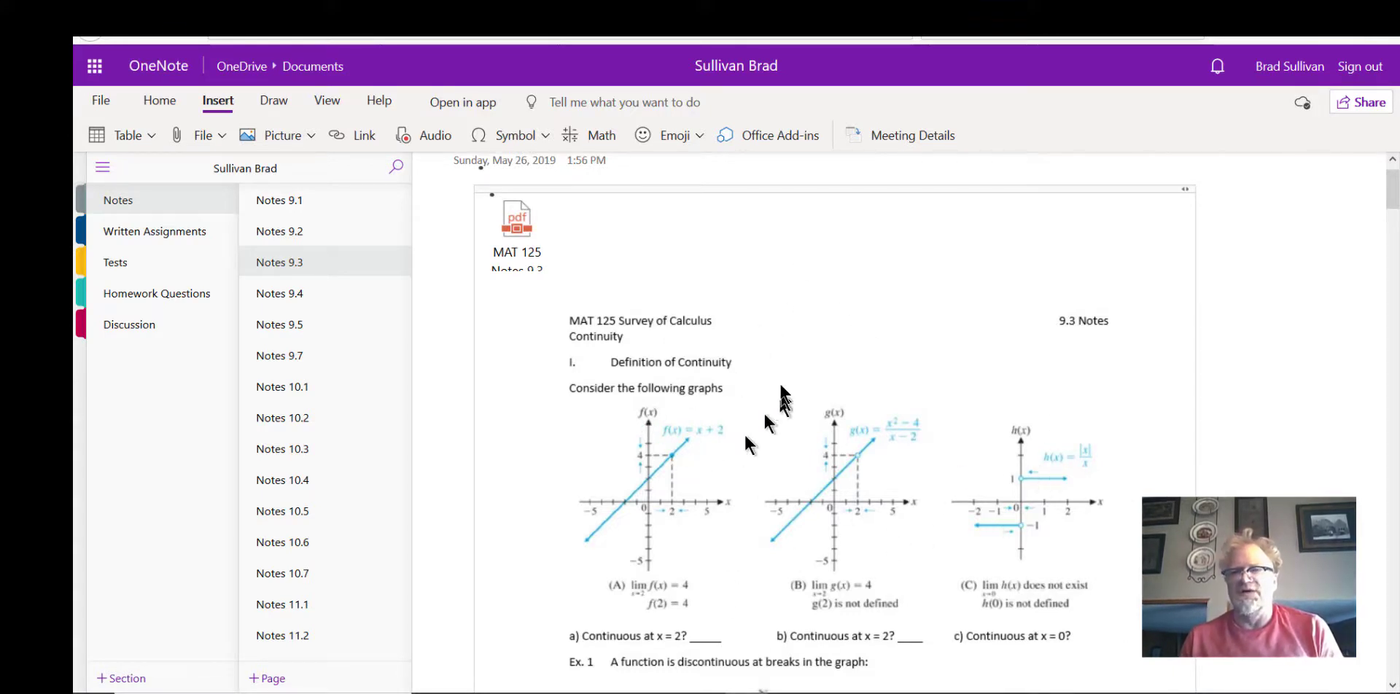
Handwrite a black Y in the answer blank of question a and a black N in that of question b with the pen.
click(275, 102)
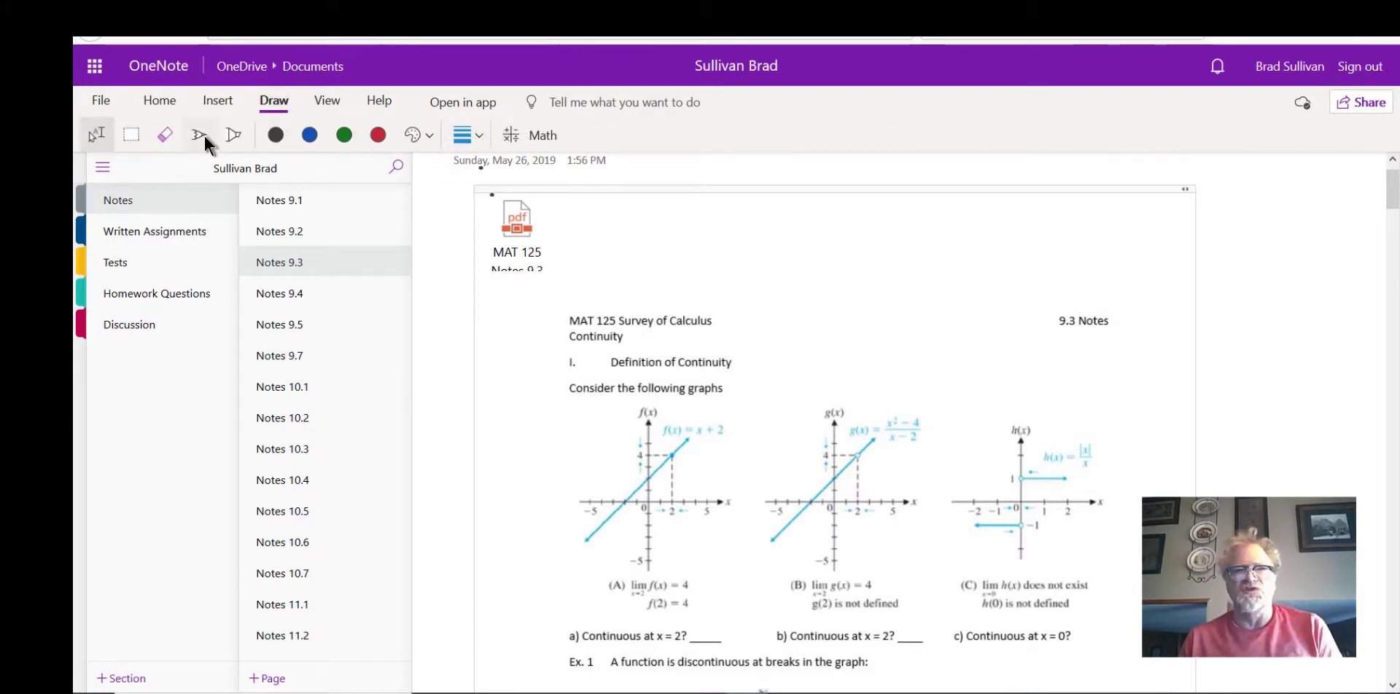
click(198, 136)
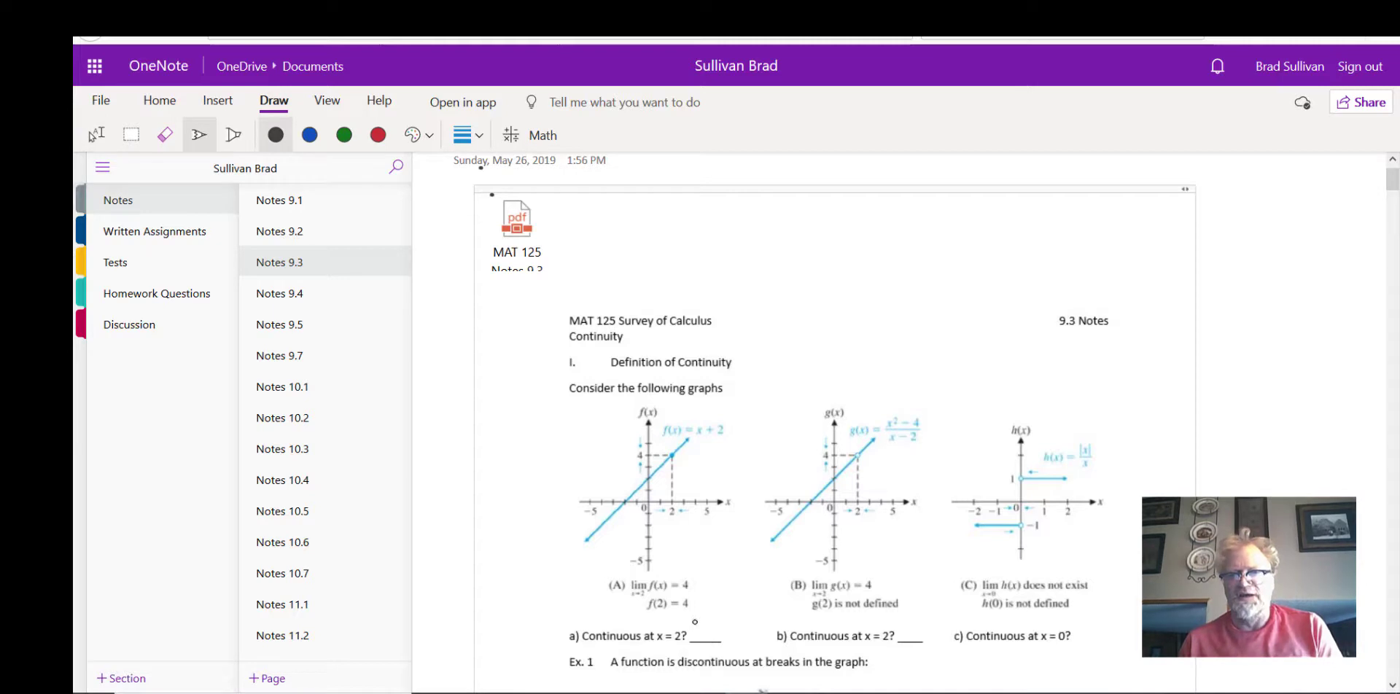
mouse_move(694, 621)
mouse_down()
mouse_move(715, 634)
mouse_move(726, 617)
mouse_up()
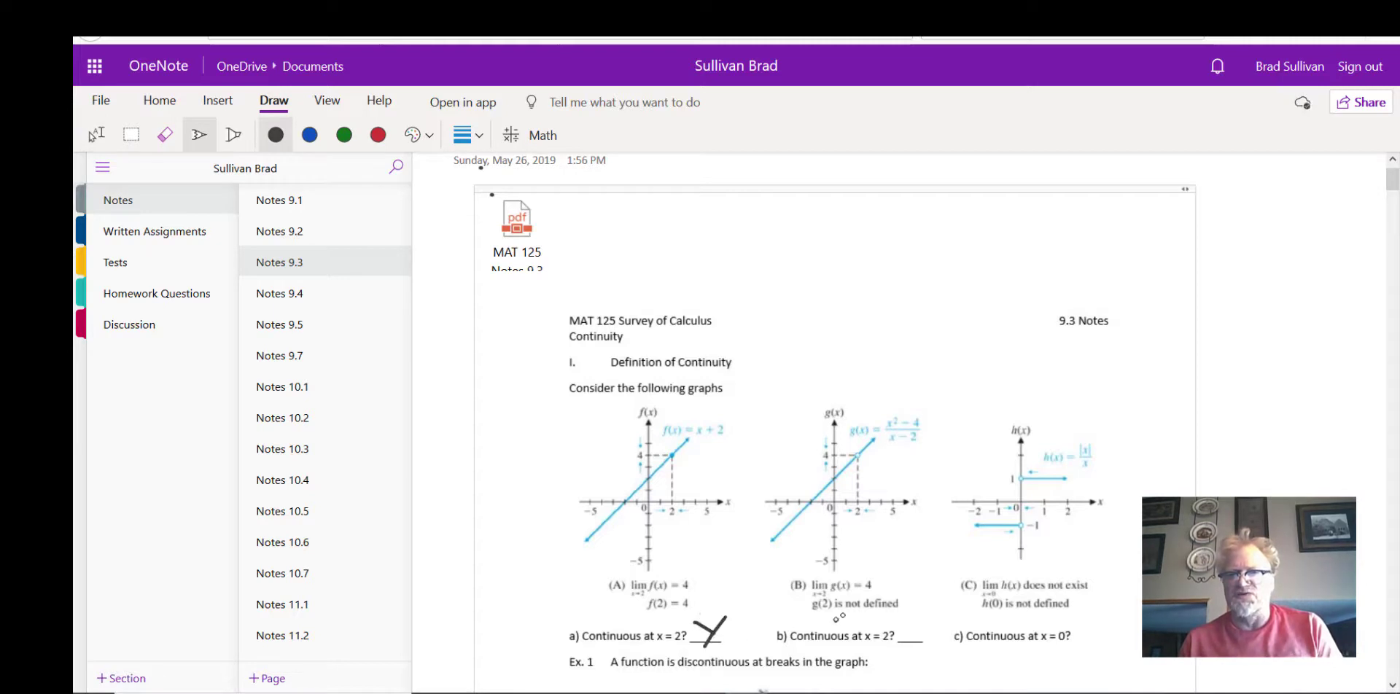
mouse_move(898, 614)
mouse_down()
mouse_move(911, 647)
mouse_move(926, 583)
mouse_up()
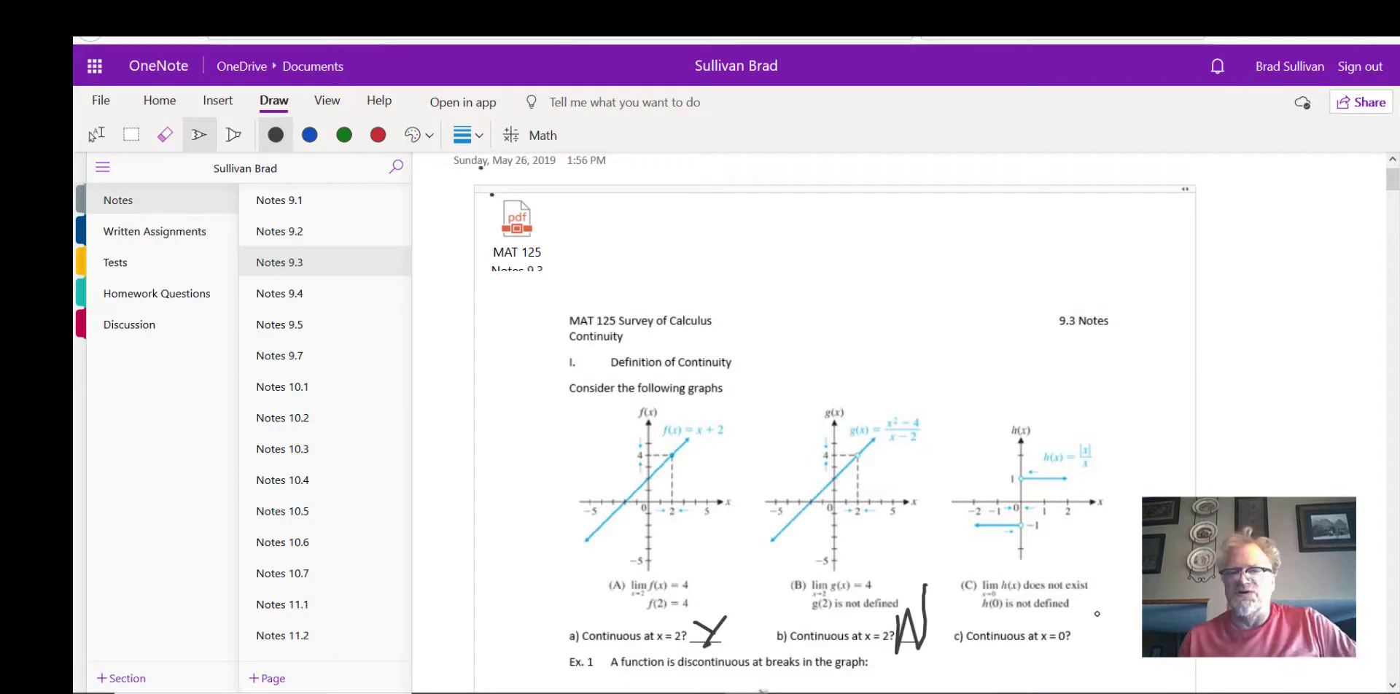
Look through the rest of the first page of the Notes 9.3 printout, down to Example 1.
scroll(1106, 613, down, 1)
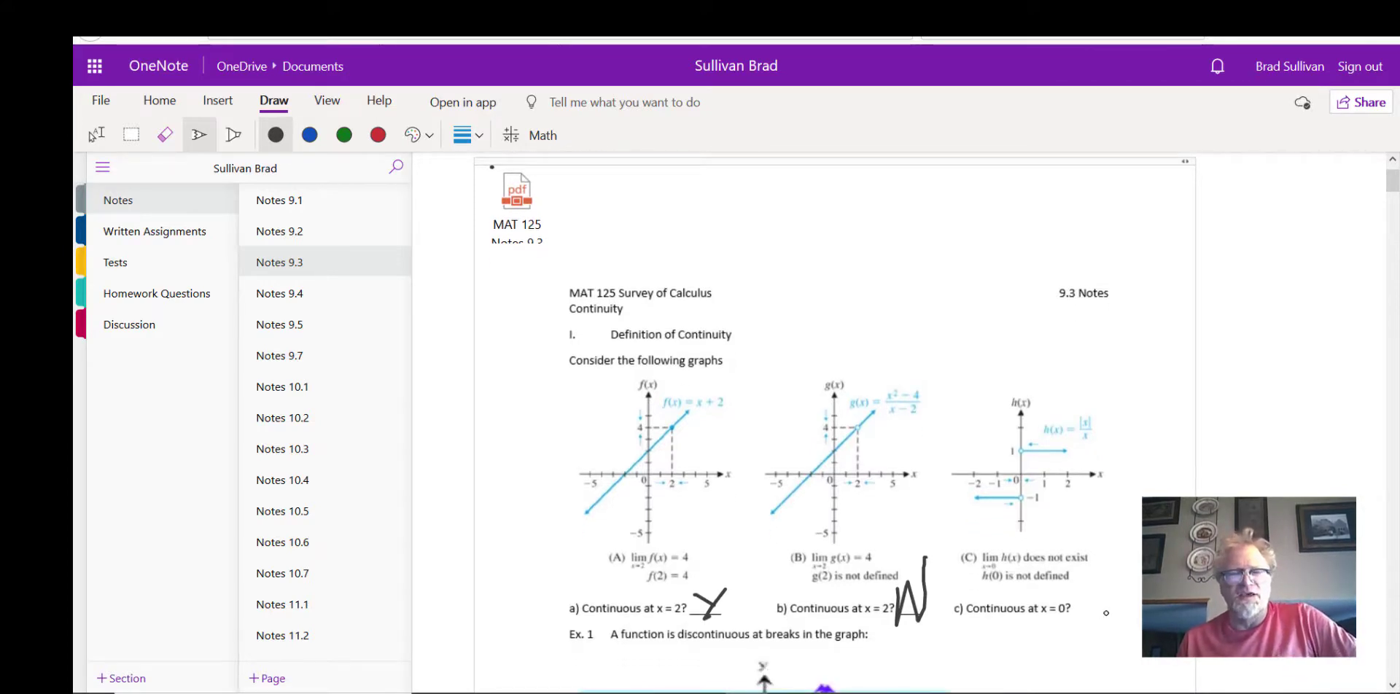
scroll(1106, 613, down, 3)
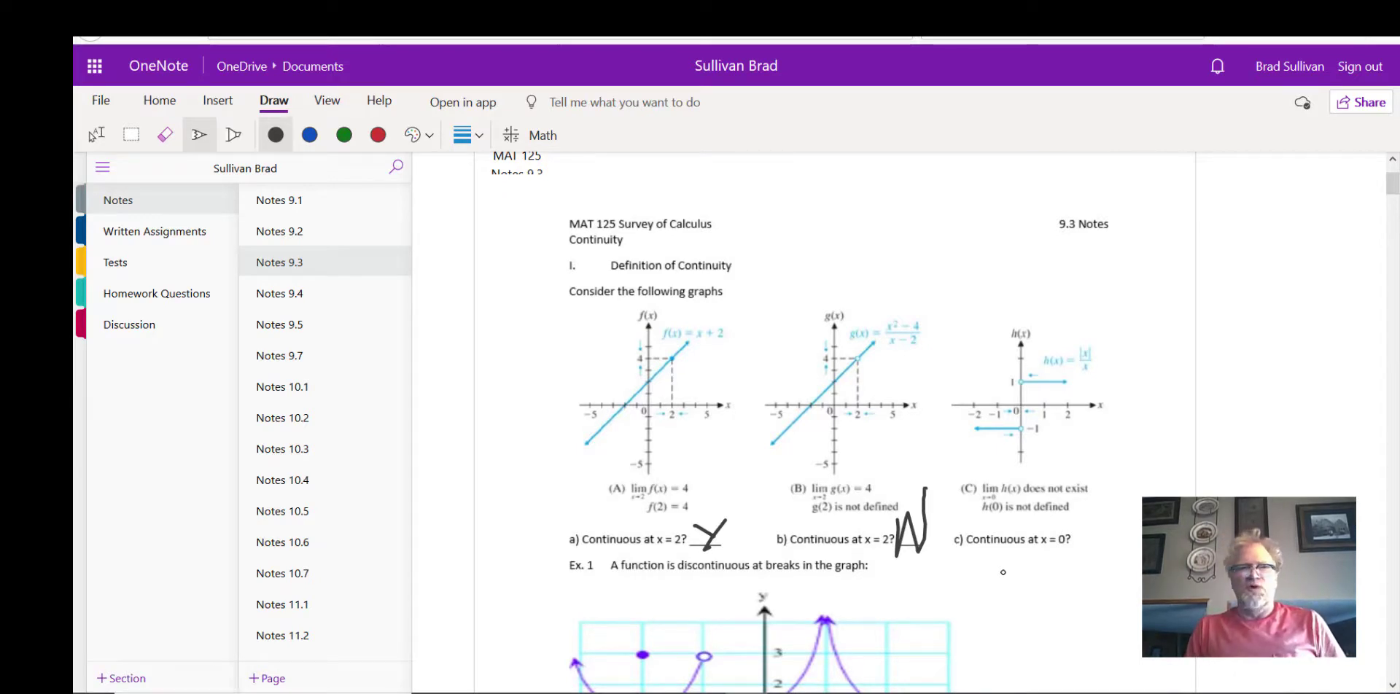
scroll(1026, 645, down, 5)
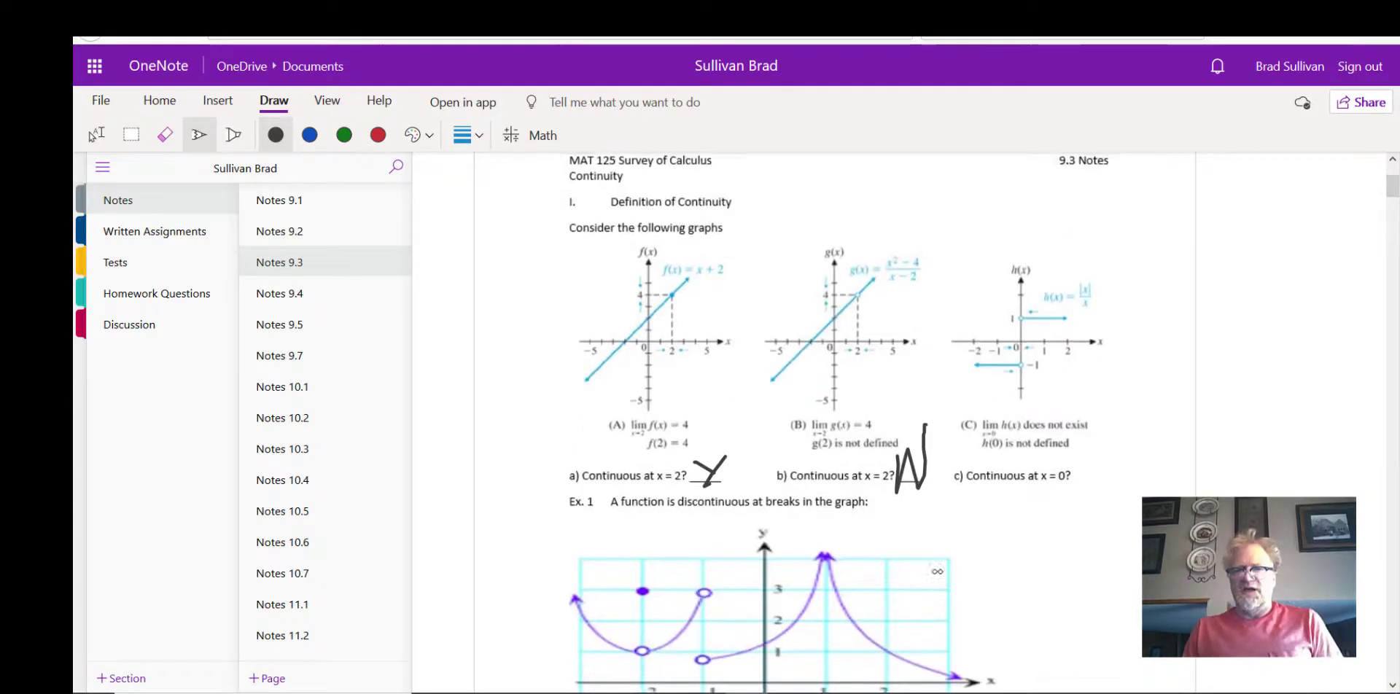
scroll(911, 588, down, 2)
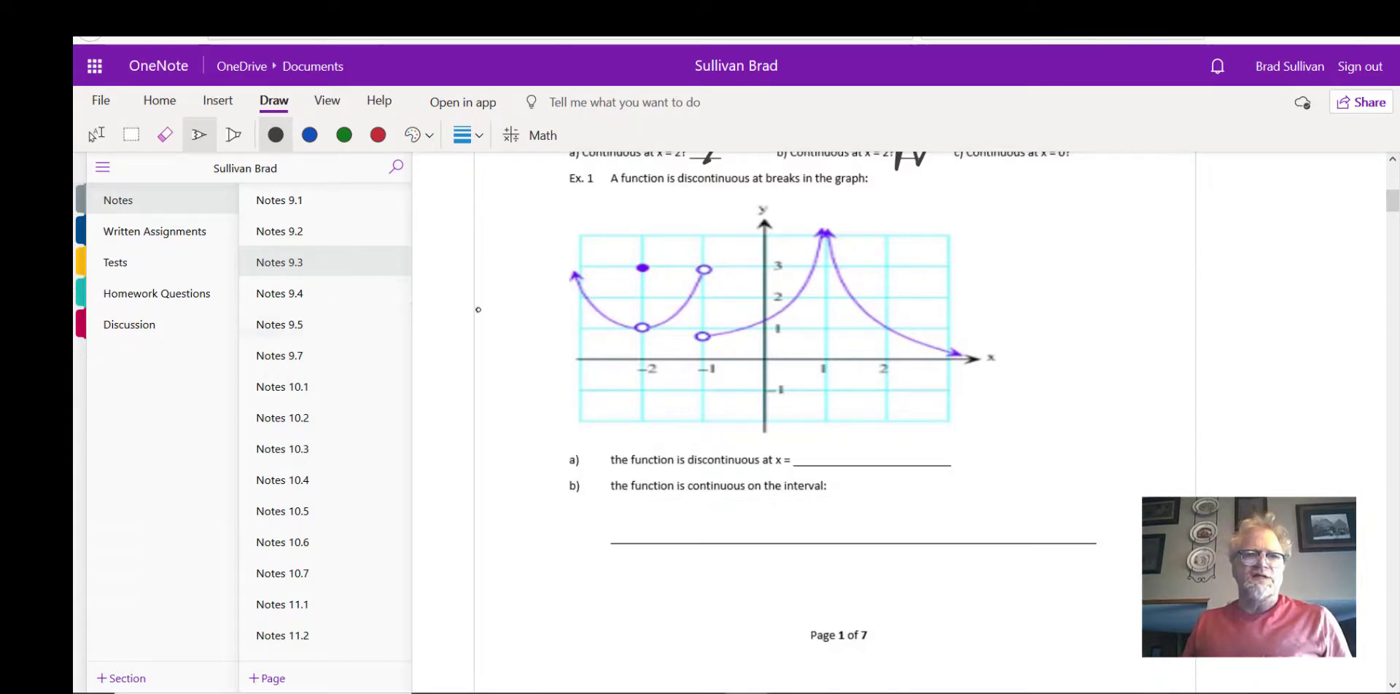
scroll(474, 303, up, 1)
Open the WA 1 page in the Written Assignments section and place an empty text container below the date for inserting a file.
click(141, 237)
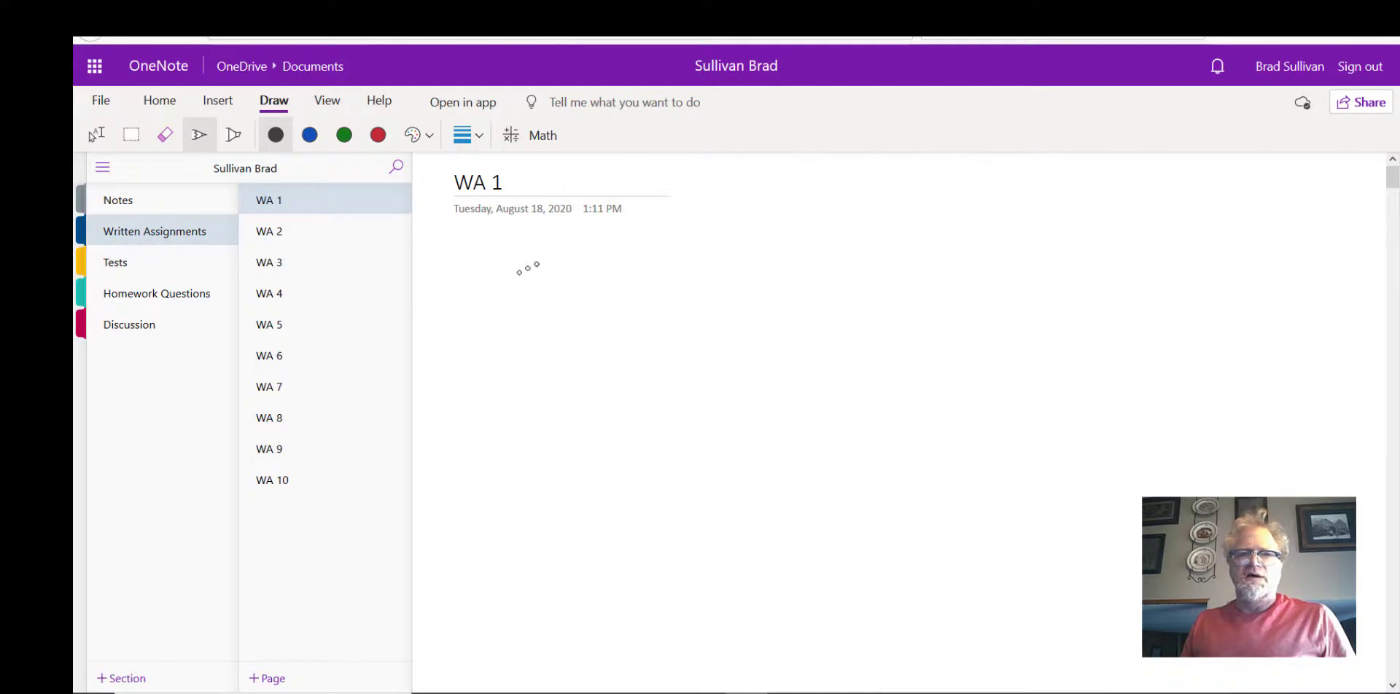
click(228, 102)
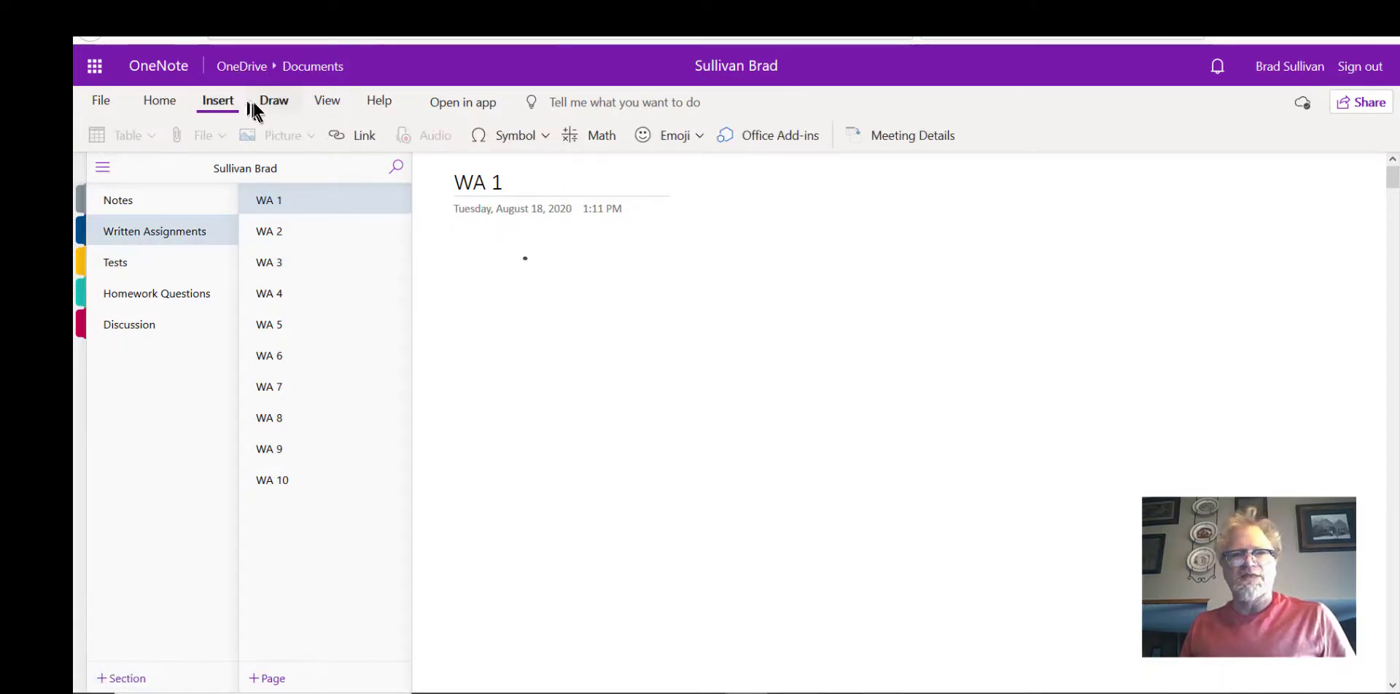
click(271, 100)
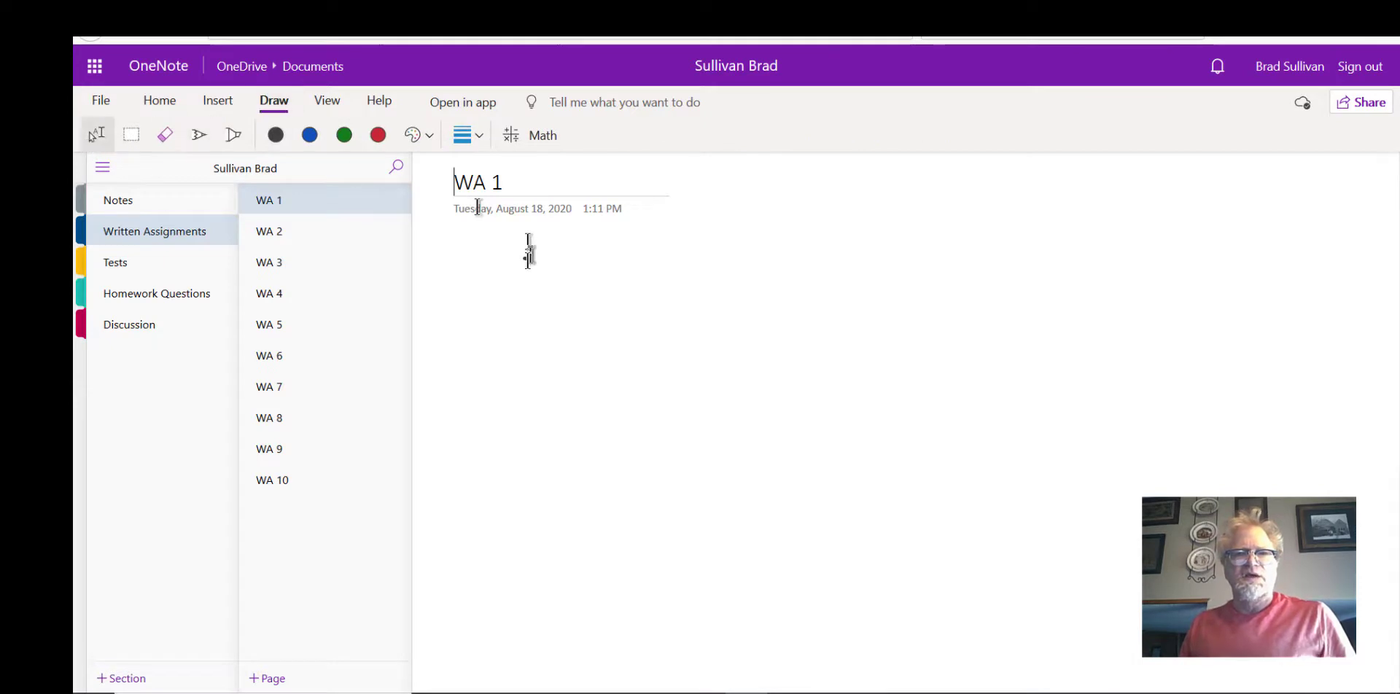
click(485, 258)
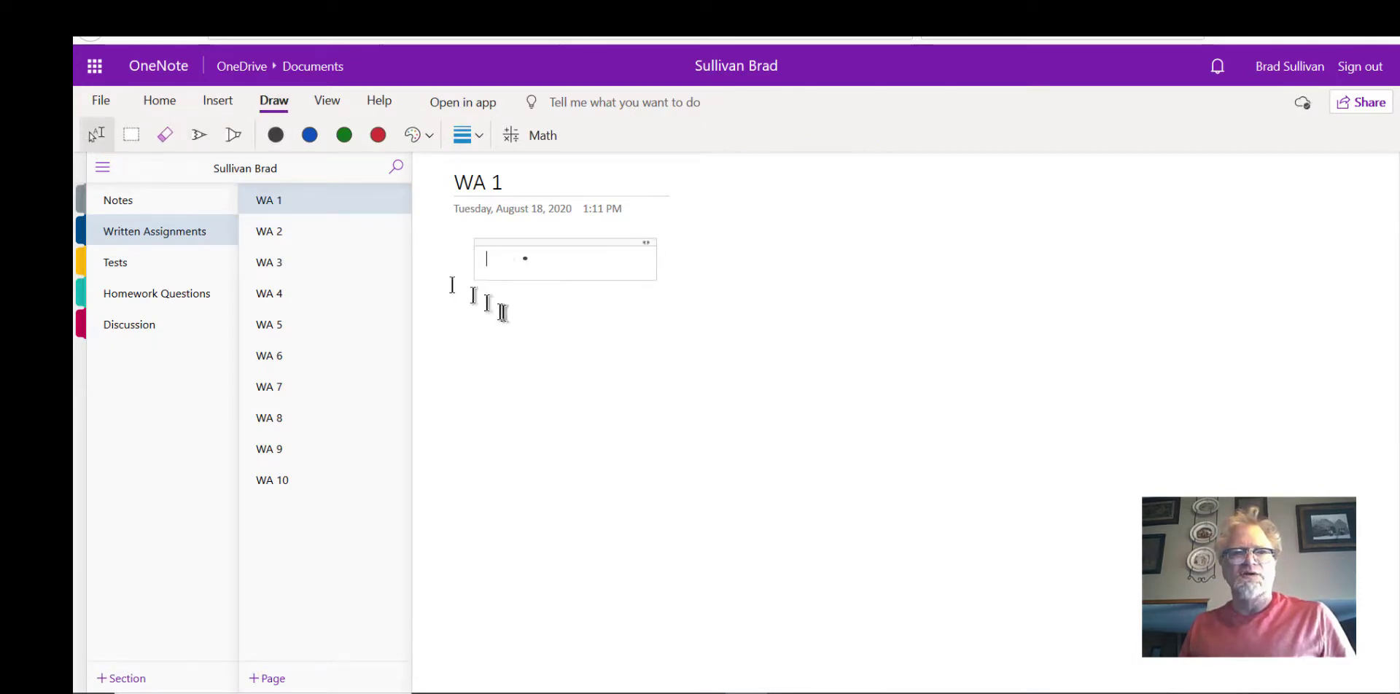
click(220, 100)
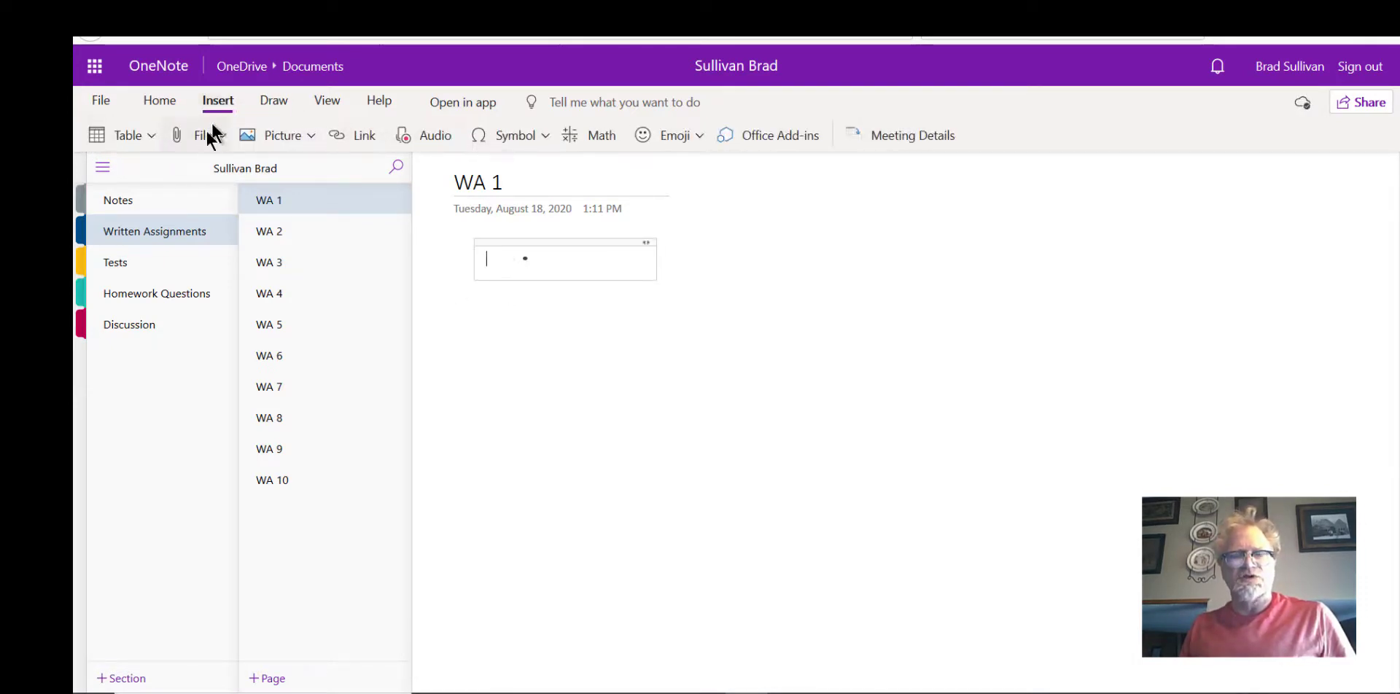